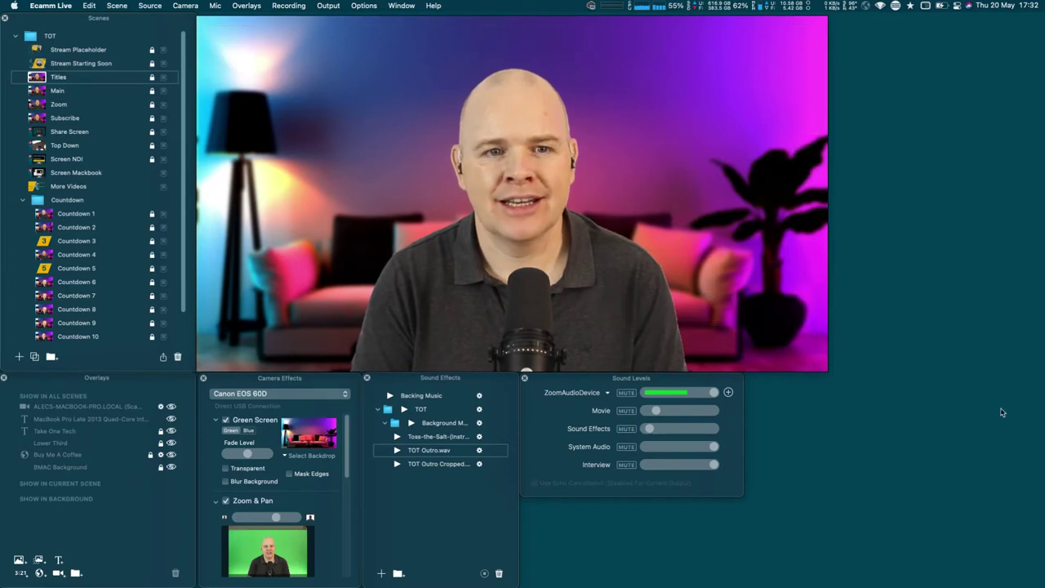
Step: Run the Main scene and return to the Titles scene
{"action": "mouse_move", "coordinate": [505, 57]}
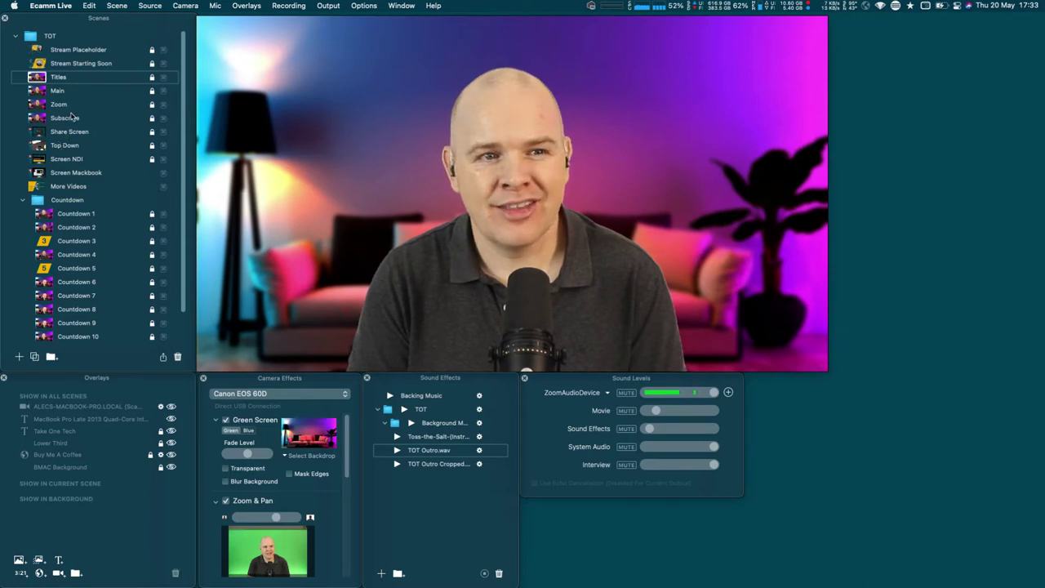
{"action": "left_click", "coordinate": [39, 86]}
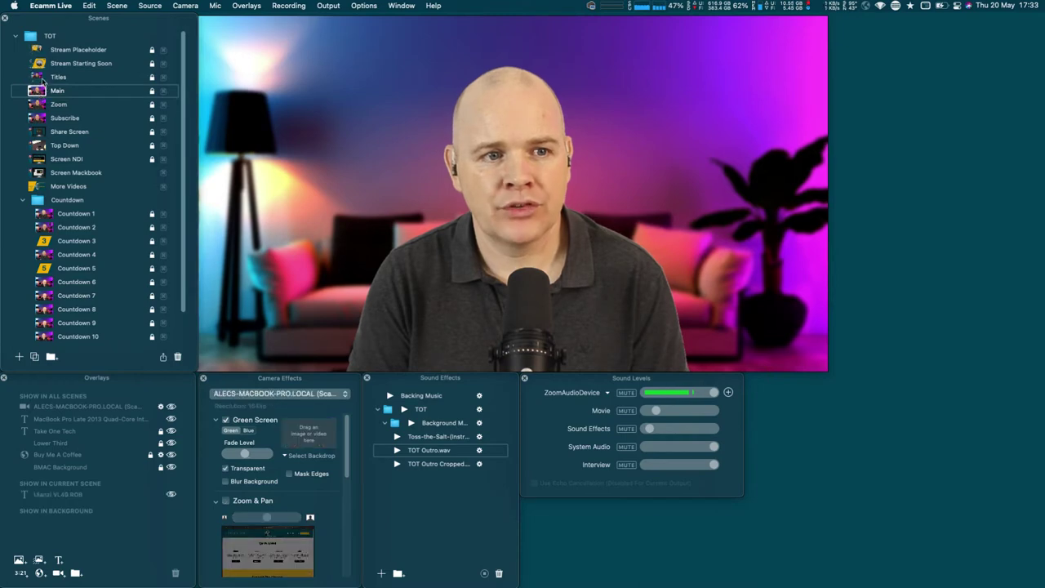
{"action": "left_click", "coordinate": [38, 77]}
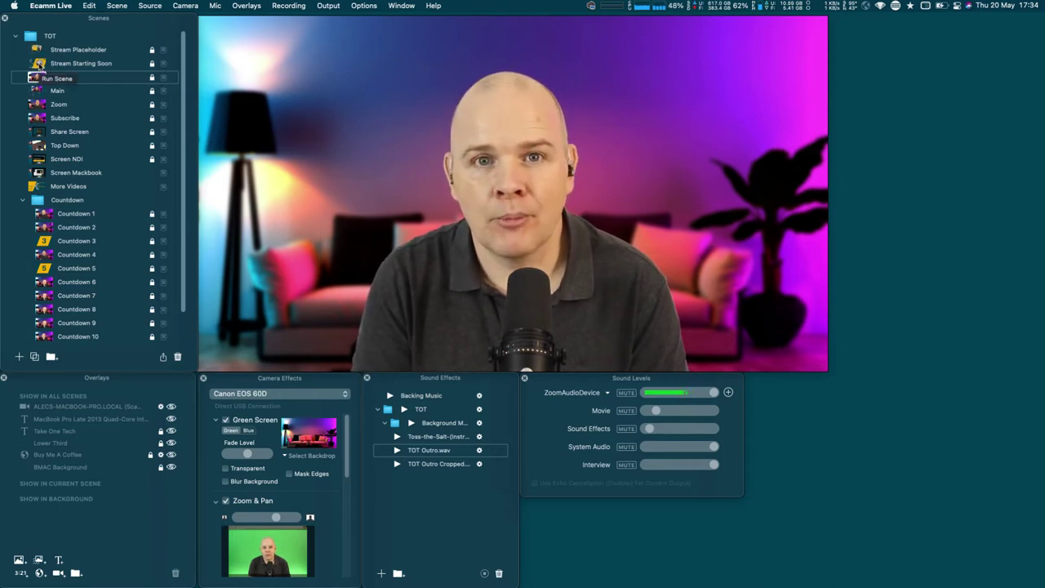
Step: Run the Stream Starting Soon scene and examine its countdown timer, camera circle and rotating follow-me details
{"action": "left_click", "coordinate": [38, 64]}
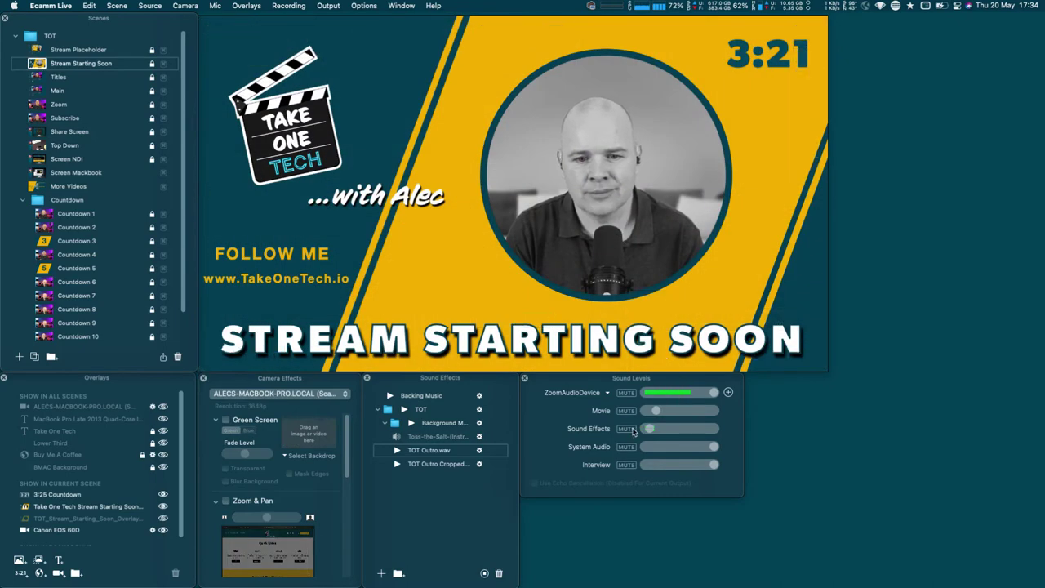
{"action": "mouse_move", "coordinate": [602, 188]}
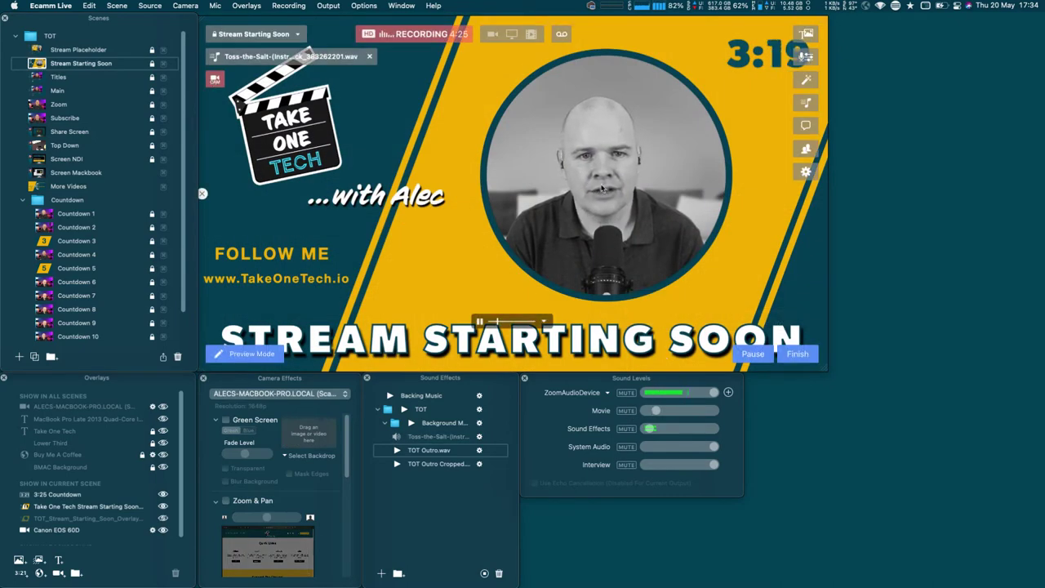
{"action": "mouse_move", "coordinate": [718, 57]}
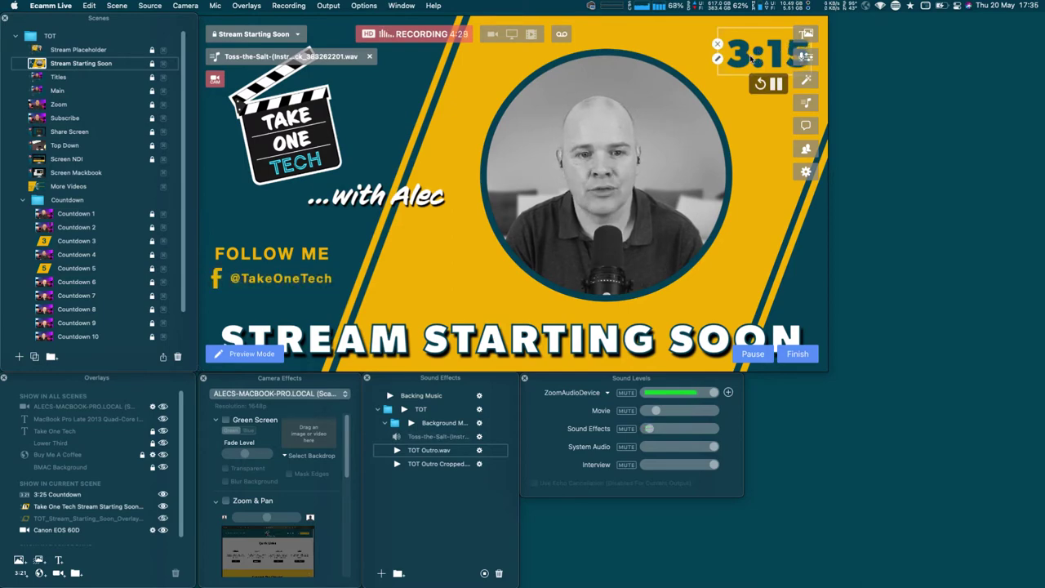
{"action": "mouse_move", "coordinate": [286, 259]}
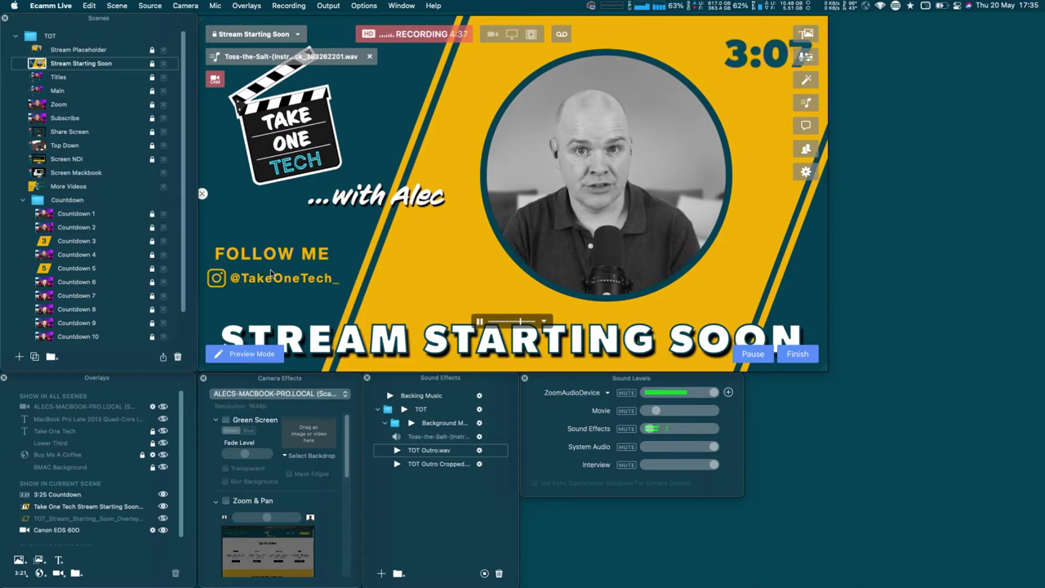
Step: Run the Titles, Main, Zoom and Subscribe scenes in turn to preview each one
{"action": "left_click", "coordinate": [60, 77]}
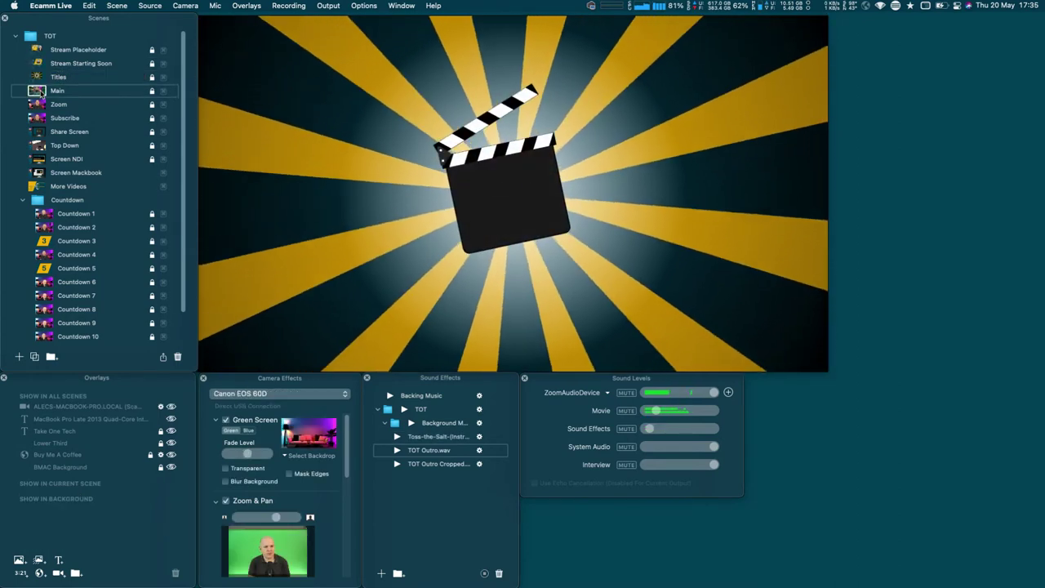
{"action": "left_click", "coordinate": [41, 90]}
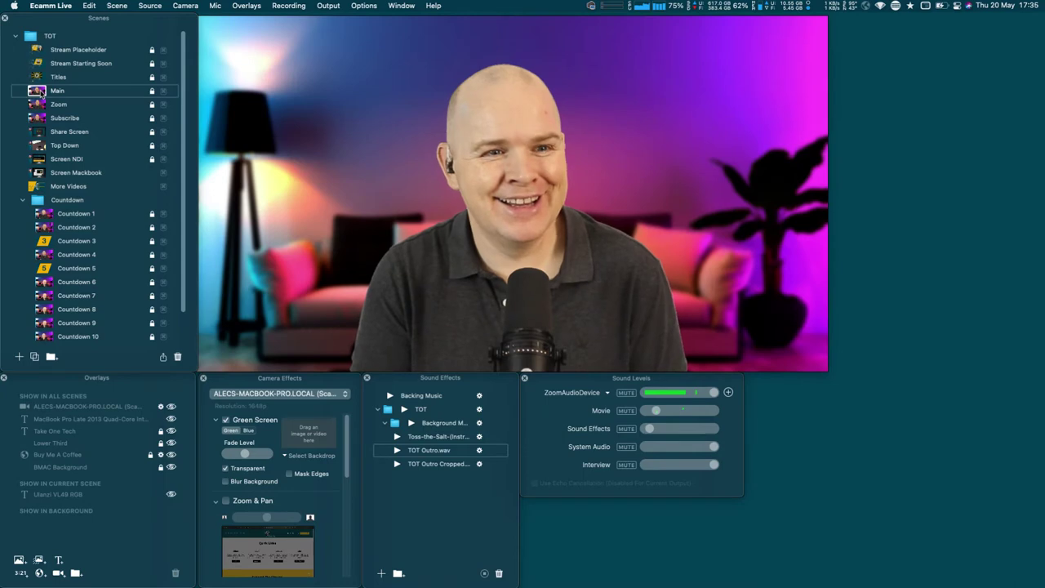
{"action": "left_click", "coordinate": [42, 105]}
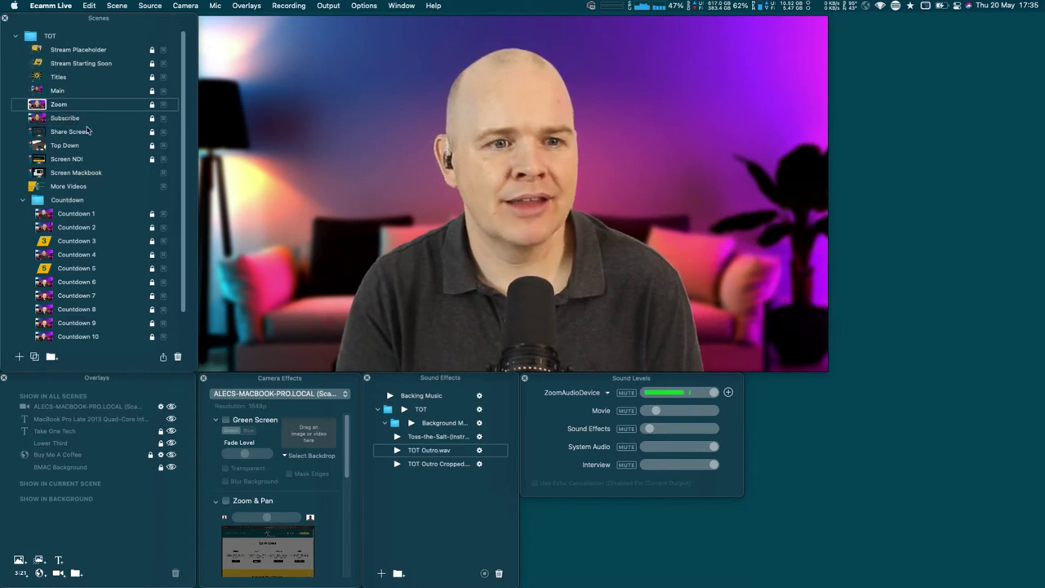
{"action": "left_click", "coordinate": [40, 120]}
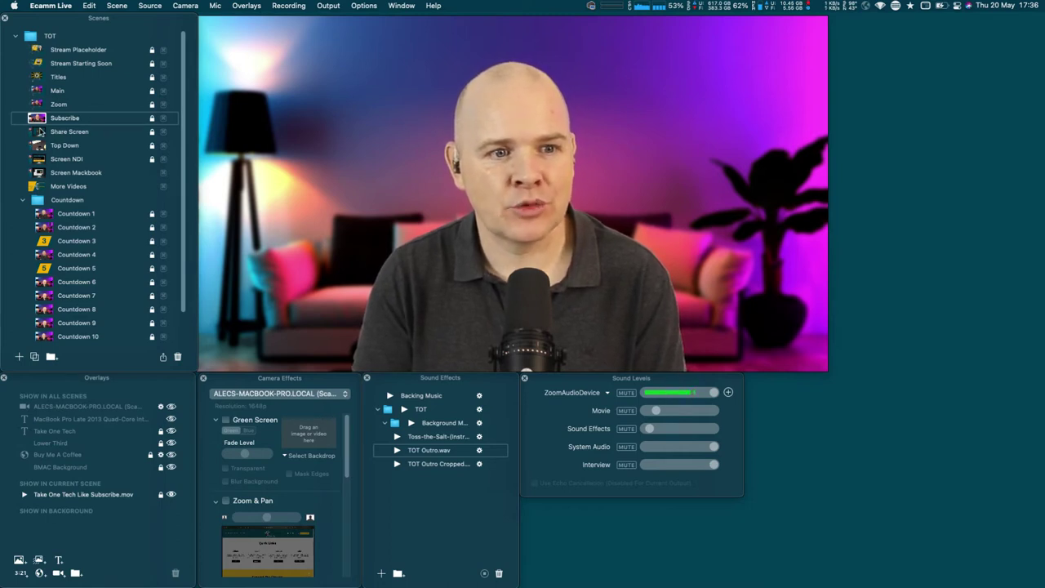
Step: Run the Share Screen scene, examine its camera frame and shared-display area, and select the Top Down scene's name
{"action": "left_click", "coordinate": [44, 133]}
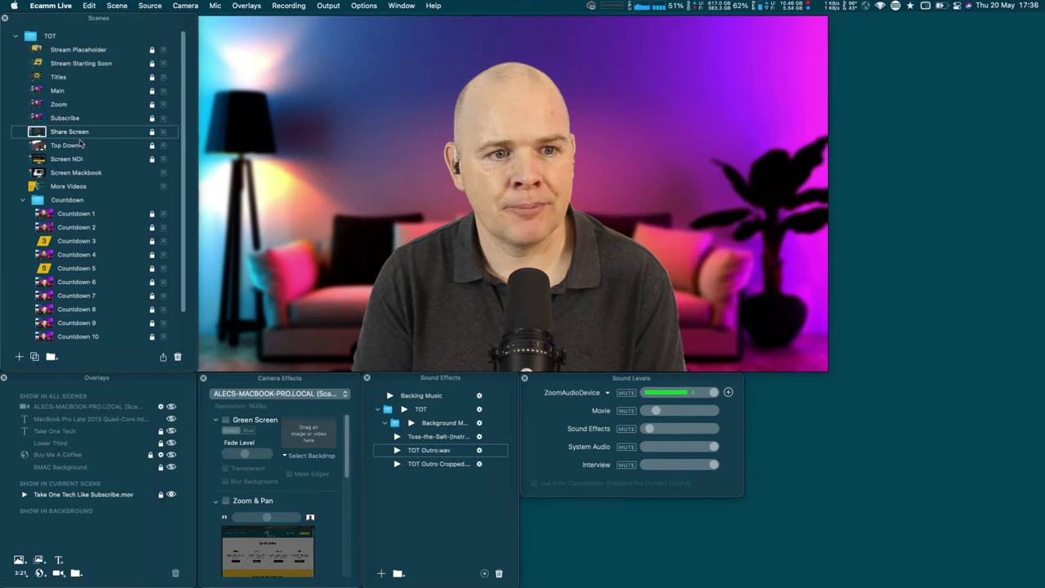
{"action": "mouse_move", "coordinate": [322, 159]}
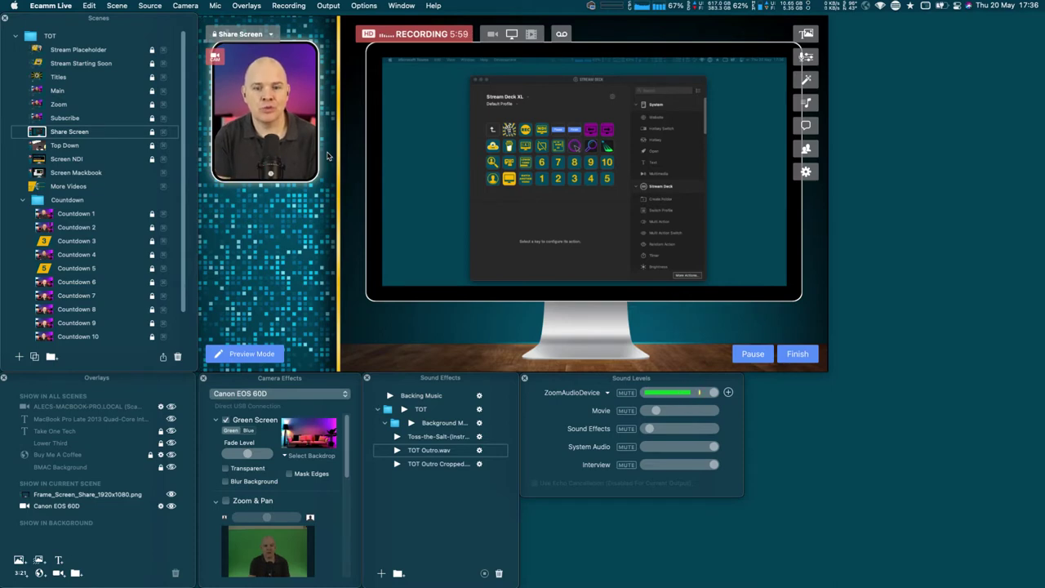
{"action": "mouse_move", "coordinate": [616, 208]}
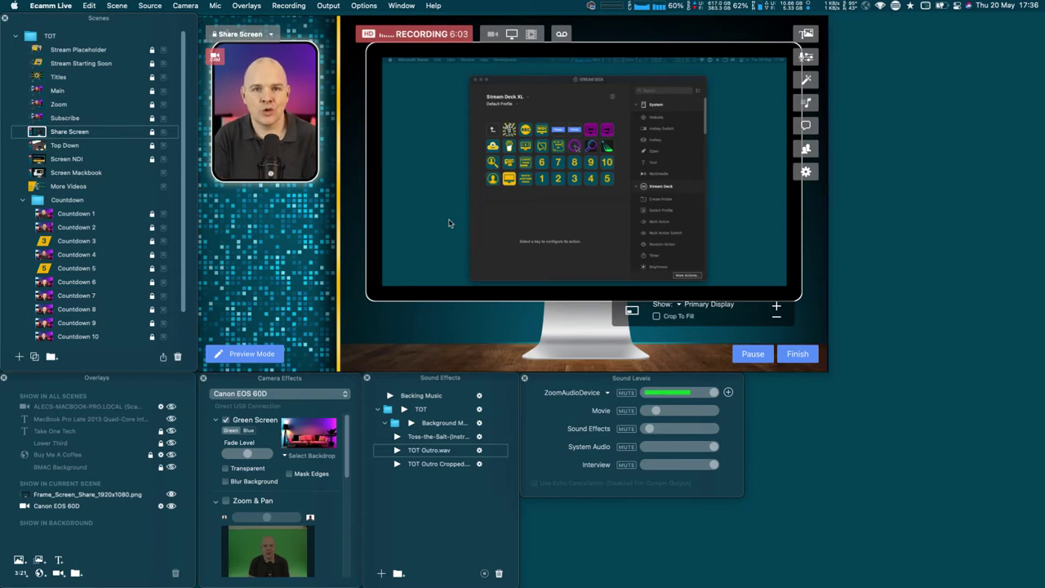
{"action": "mouse_move", "coordinate": [510, 153]}
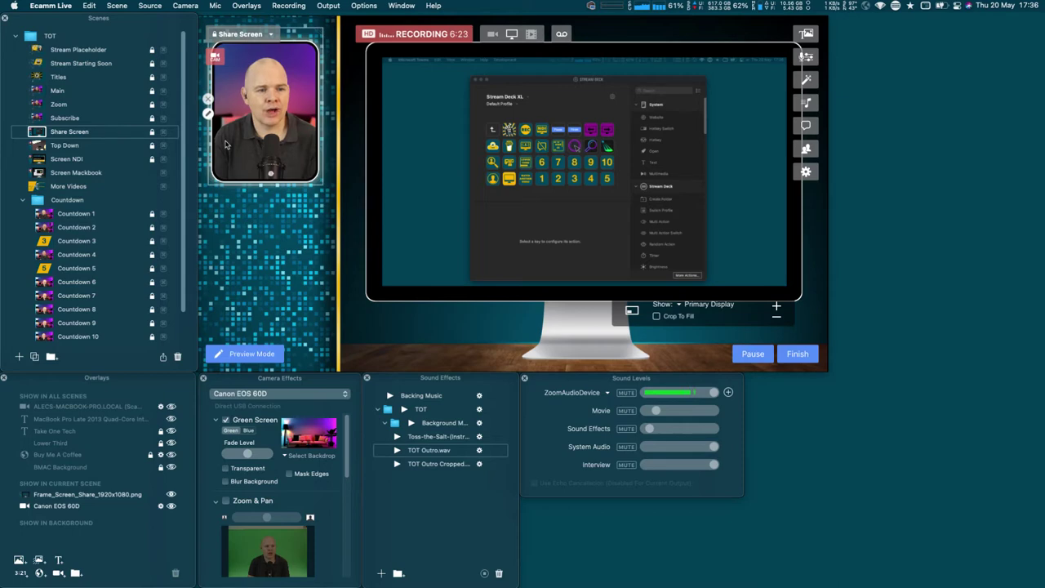
{"action": "left_click", "coordinate": [54, 146]}
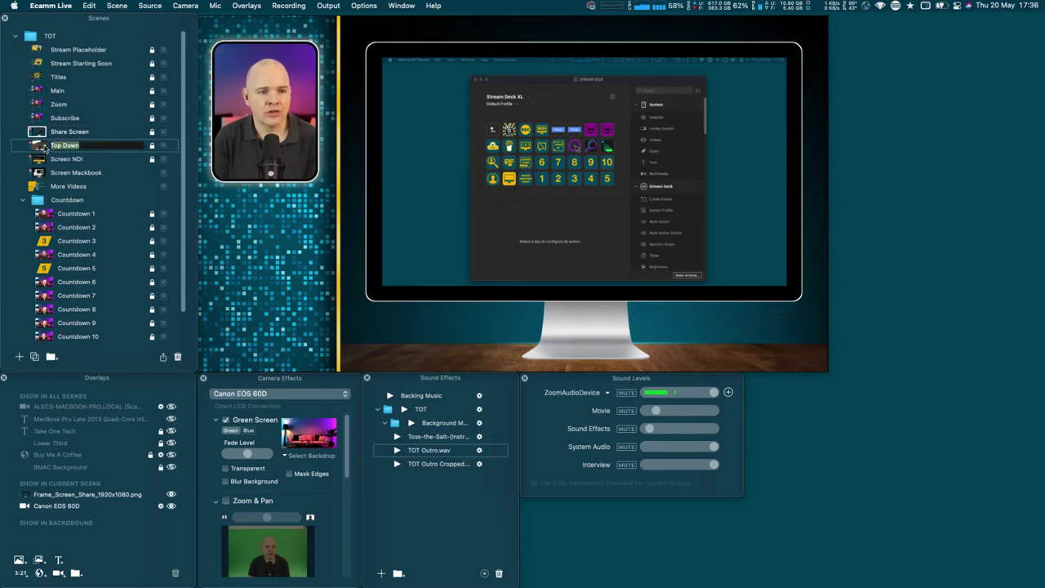
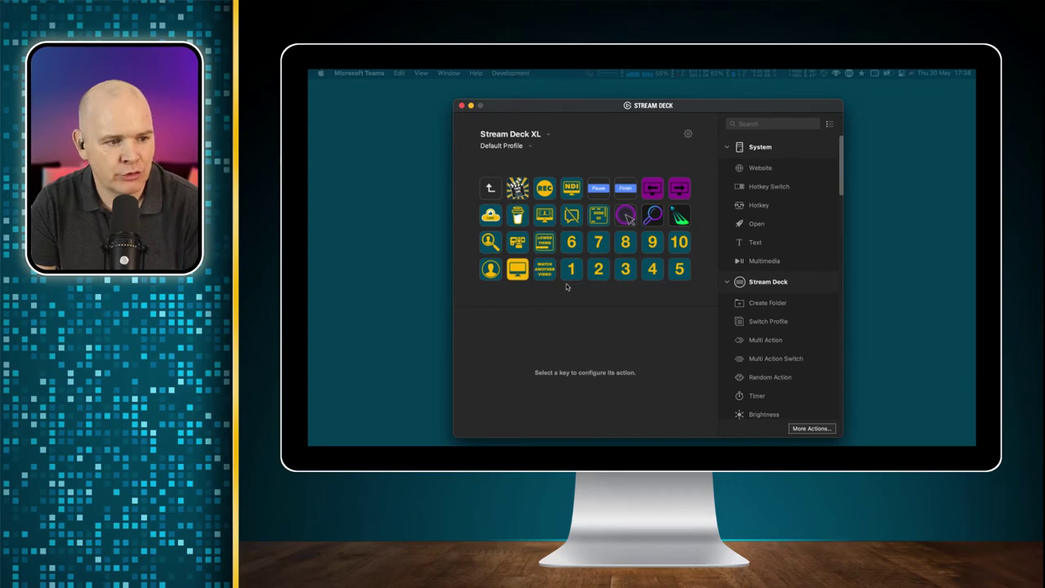
Step: In Stream Deck, inspect the Share Screen key's two icon states and its list of assignable scenes
{"action": "left_click", "coordinate": [519, 272]}
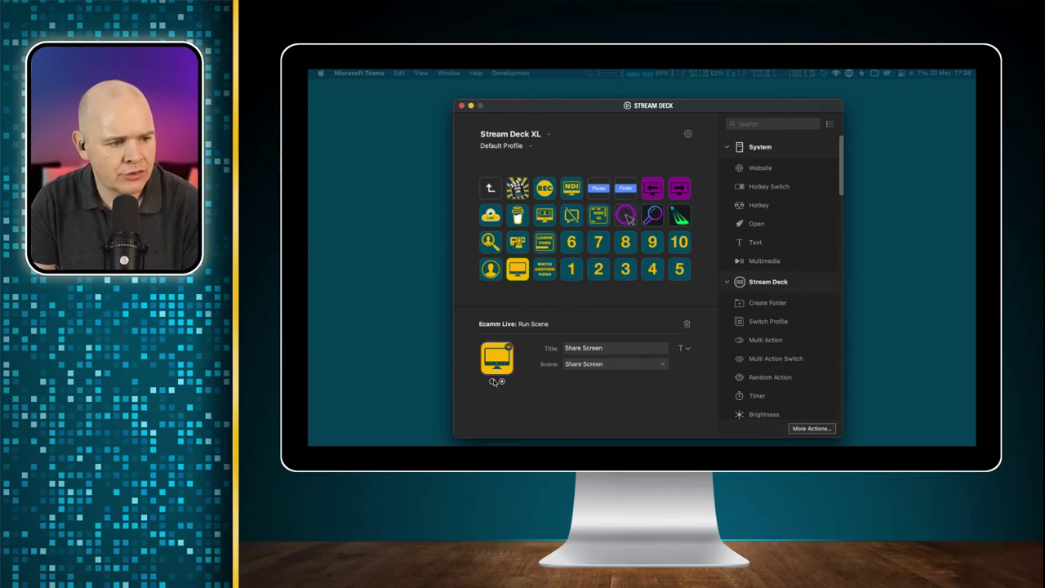
{"action": "left_click", "coordinate": [502, 382]}
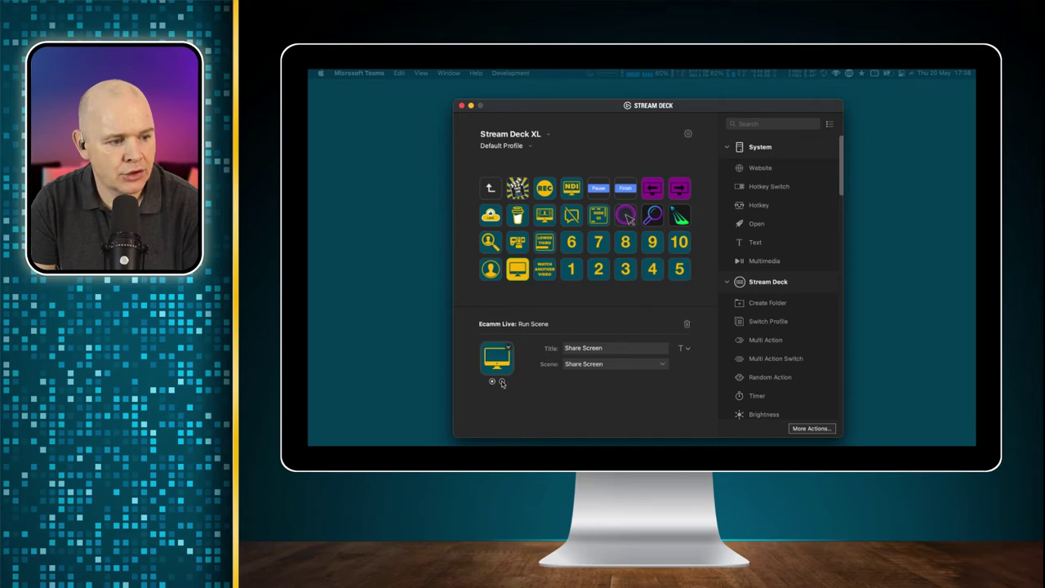
{"action": "left_click", "coordinate": [502, 381]}
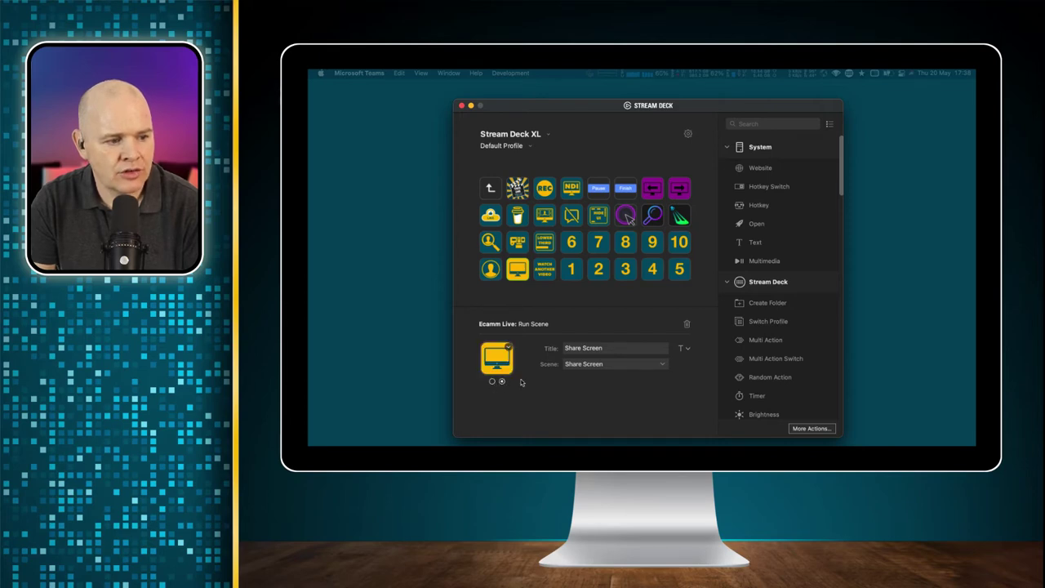
{"action": "left_click", "coordinate": [662, 366]}
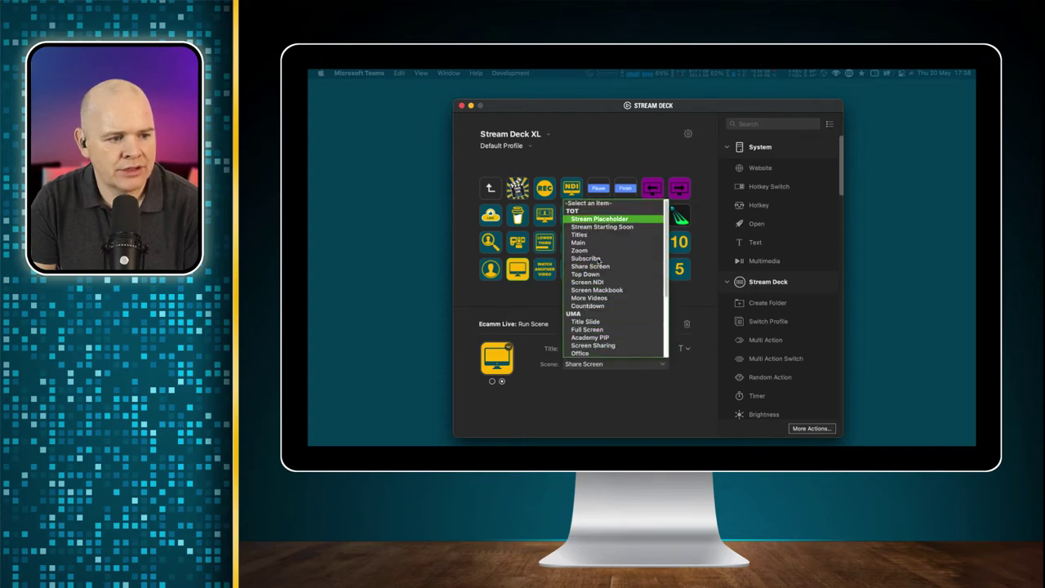
{"action": "left_click", "coordinate": [682, 398]}
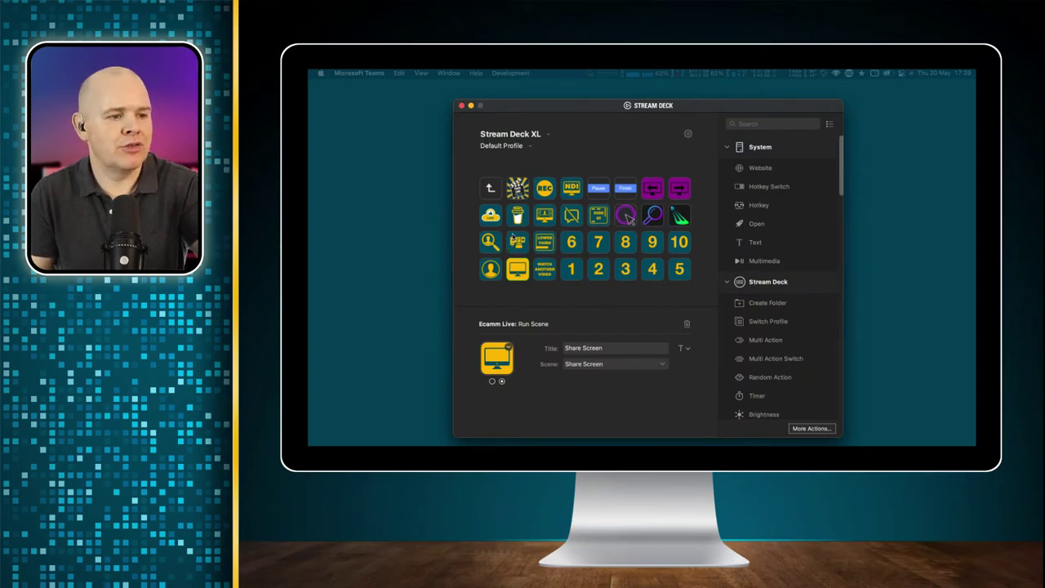
Step: Go up to the parent key folder and collapse the System and Stream Deck action groups
{"action": "left_click_drag", "start_coordinate": [585, 105], "coordinate": [606, 117]}
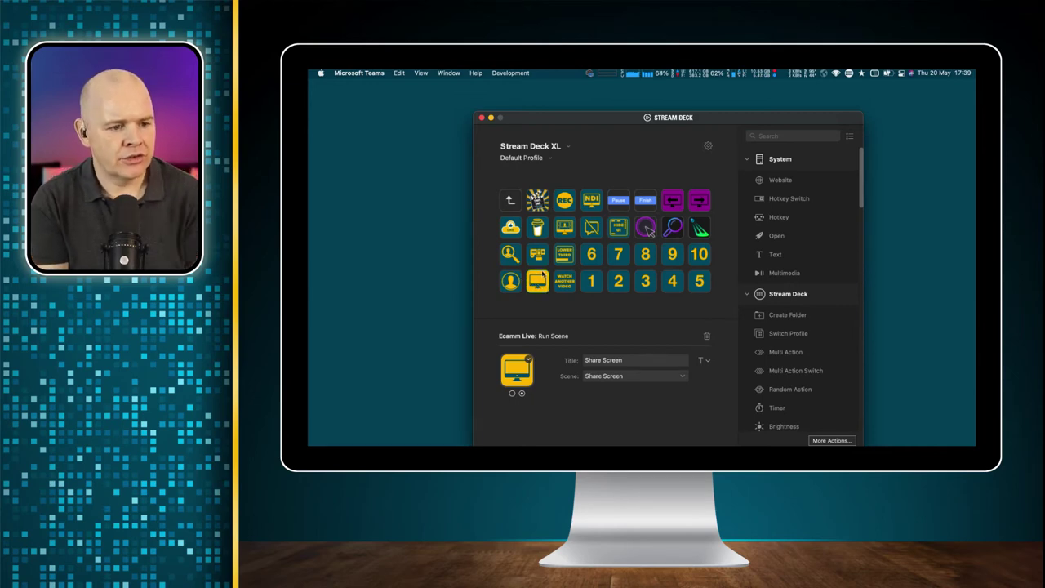
{"action": "left_click", "coordinate": [746, 160]}
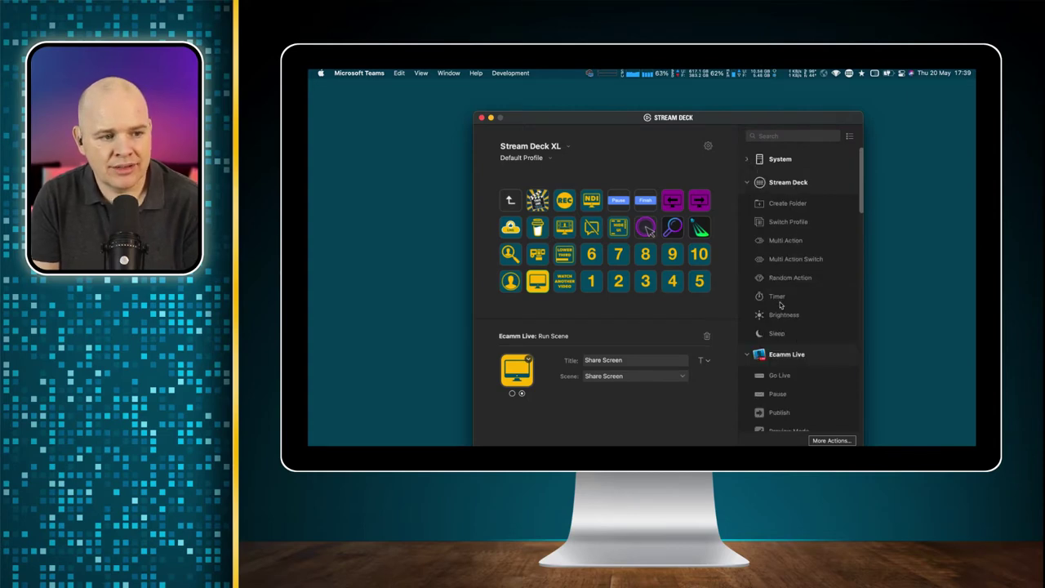
{"action": "double_click", "coordinate": [514, 201]}
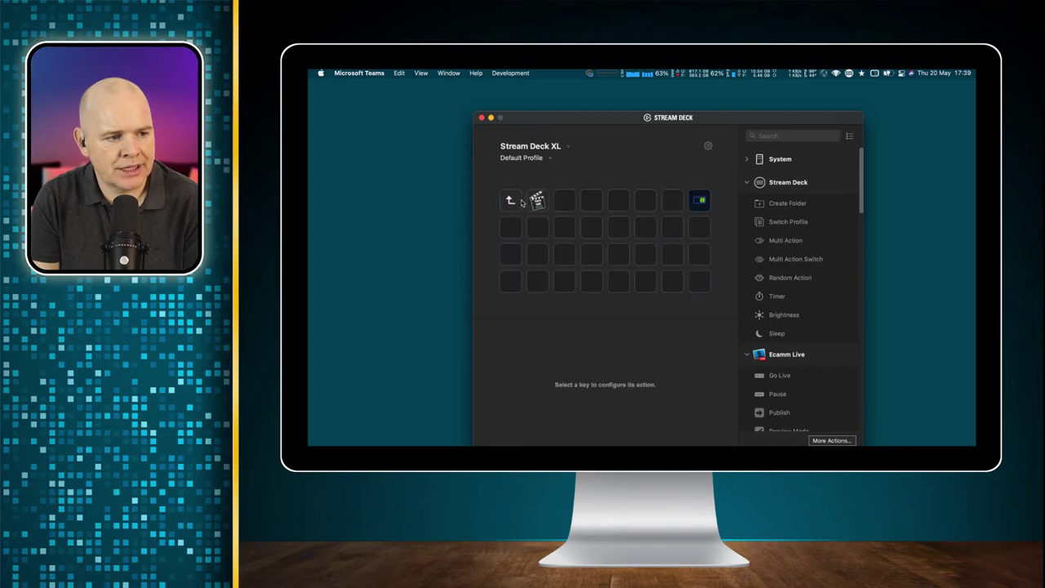
{"action": "left_click", "coordinate": [751, 190]}
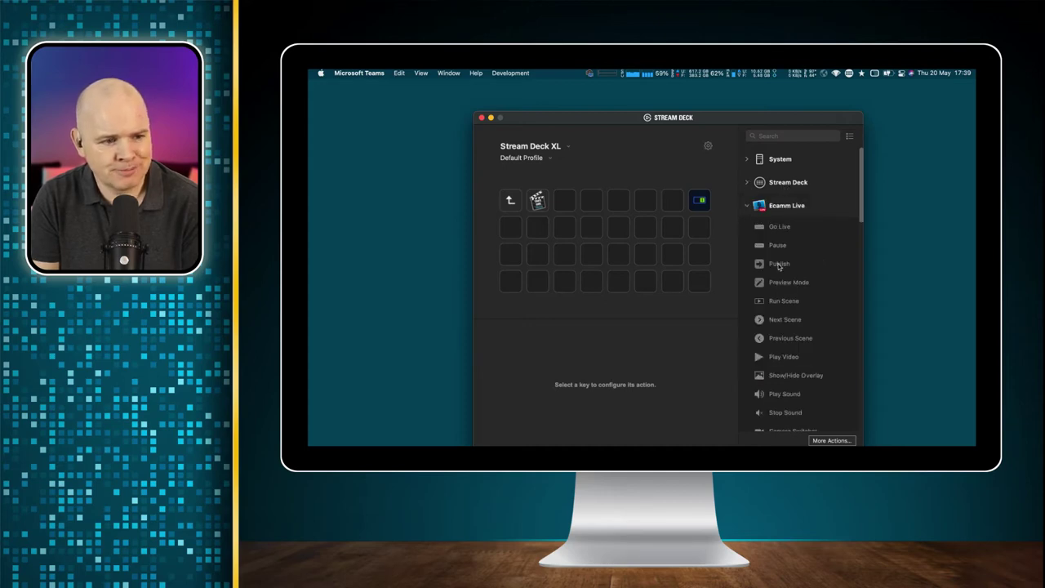
Step: Add an Ecamm Live Run Scene action to the third-row, seventh-column key and assign it the Main scene
{"action": "scroll", "coordinate": [779, 263], "scroll_direction": "down", "scroll_amount": 3}
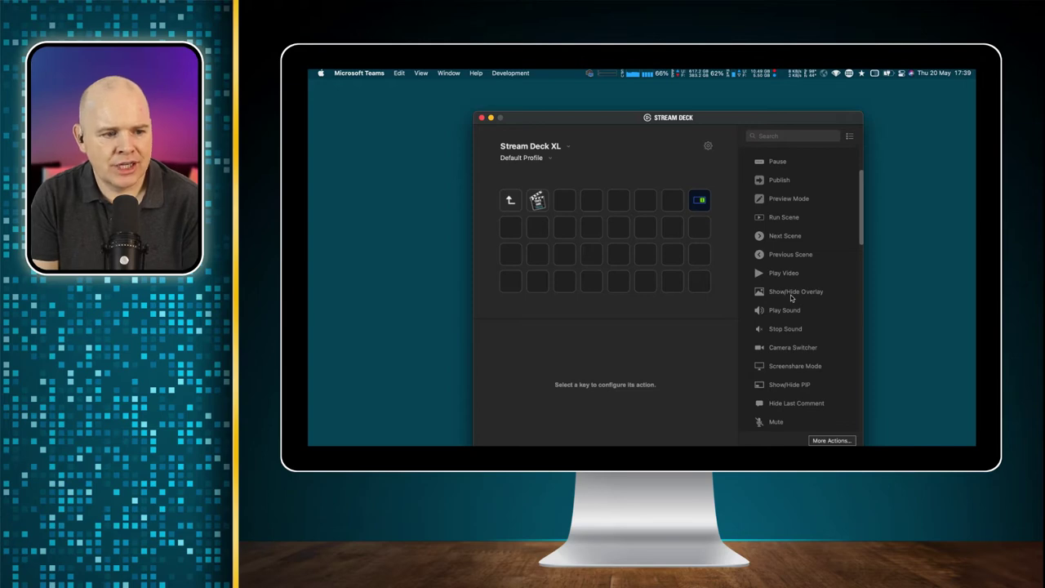
{"action": "scroll", "coordinate": [792, 318], "scroll_direction": "down", "scroll_amount": 2}
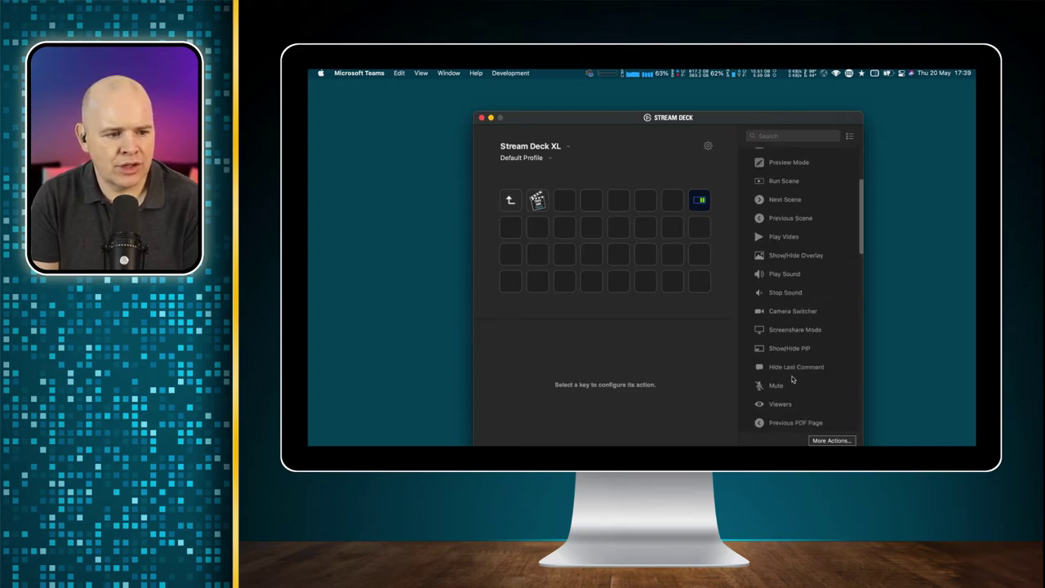
{"action": "scroll", "coordinate": [792, 359], "scroll_direction": "down", "scroll_amount": 4}
{"action": "scroll", "coordinate": [792, 380], "scroll_direction": "up", "scroll_amount": 4}
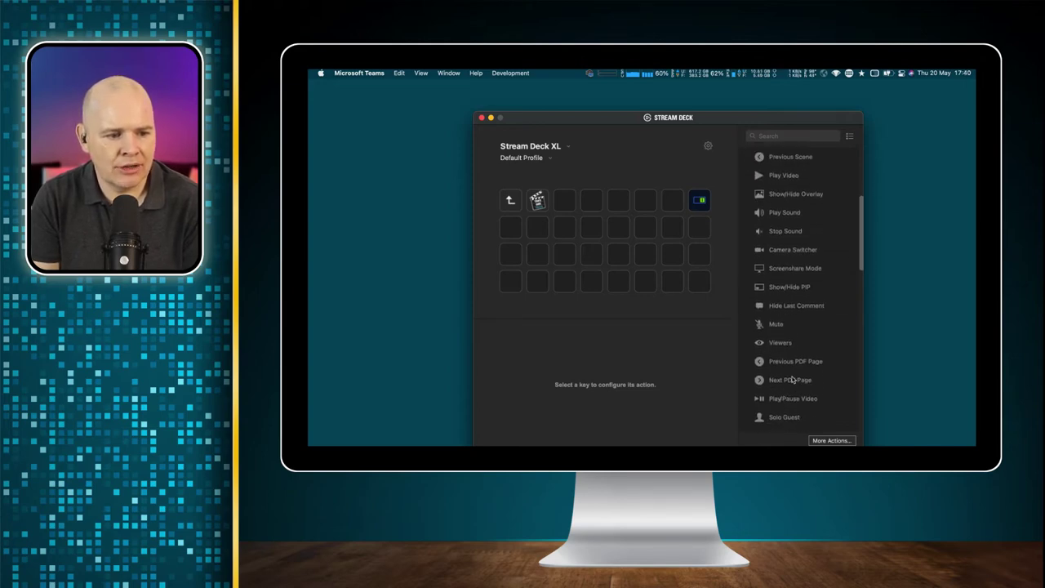
{"action": "scroll", "coordinate": [793, 380], "scroll_direction": "up", "scroll_amount": 6}
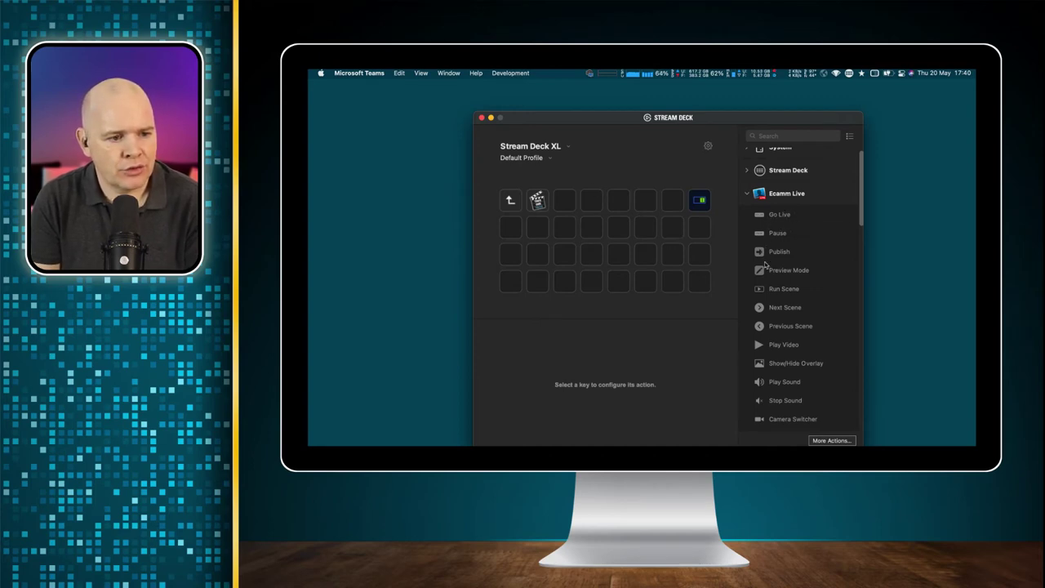
{"action": "scroll", "coordinate": [764, 313], "scroll_direction": "down", "scroll_amount": 1}
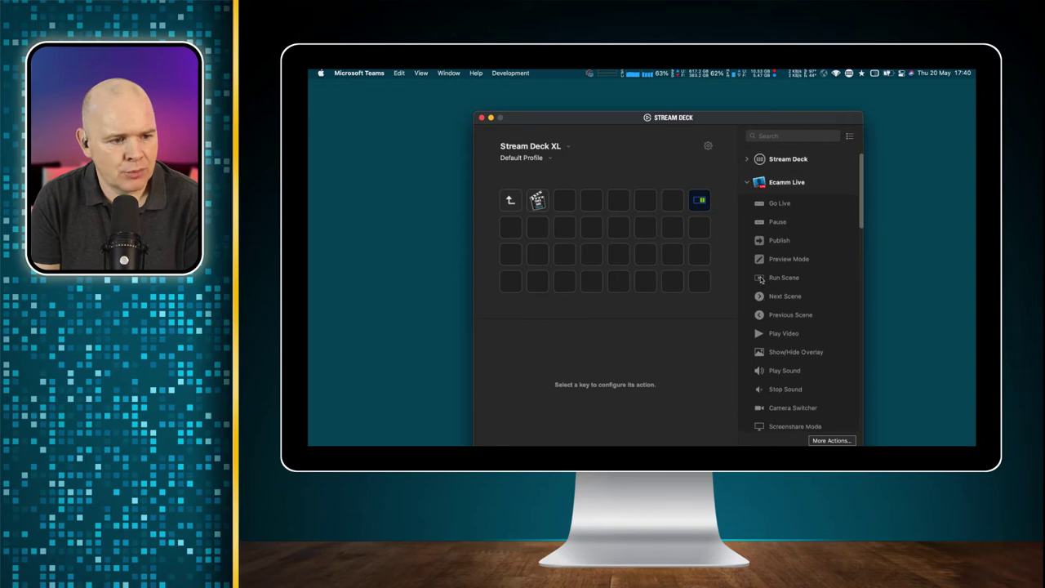
{"action": "left_click_drag", "start_coordinate": [762, 278], "coordinate": [671, 265]}
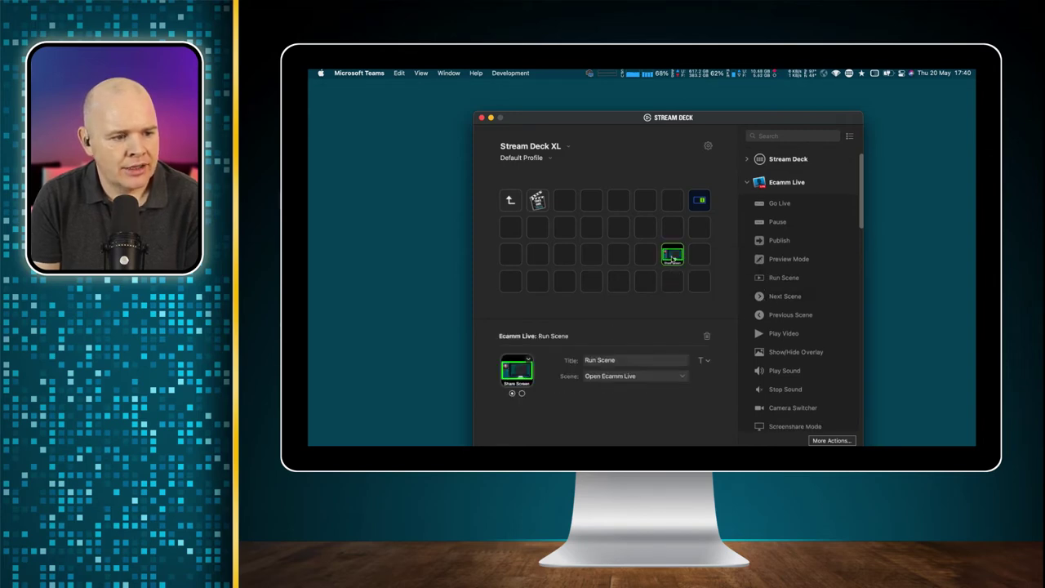
{"action": "left_click", "coordinate": [624, 378]}
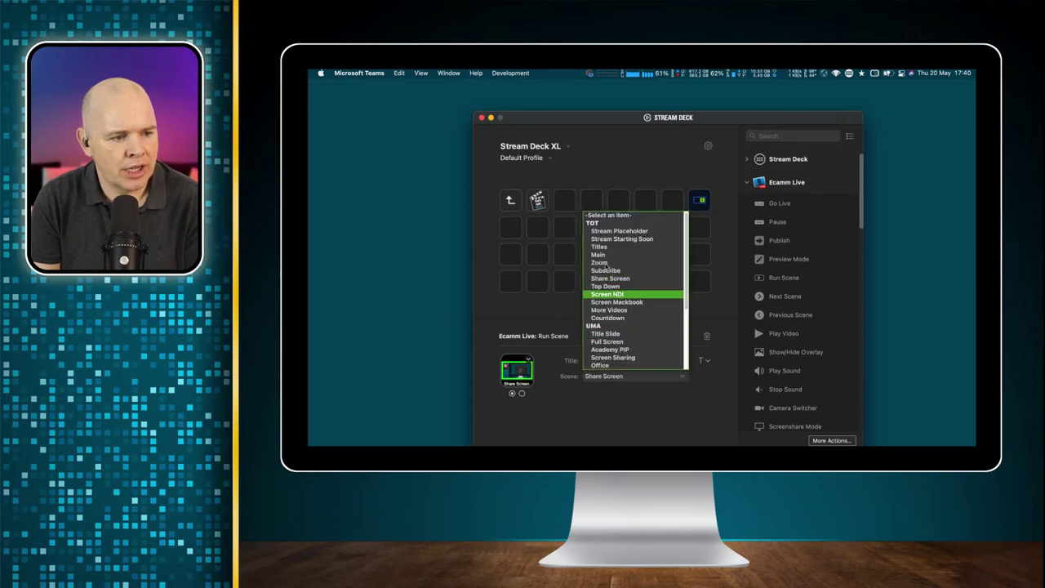
{"action": "left_click", "coordinate": [608, 255]}
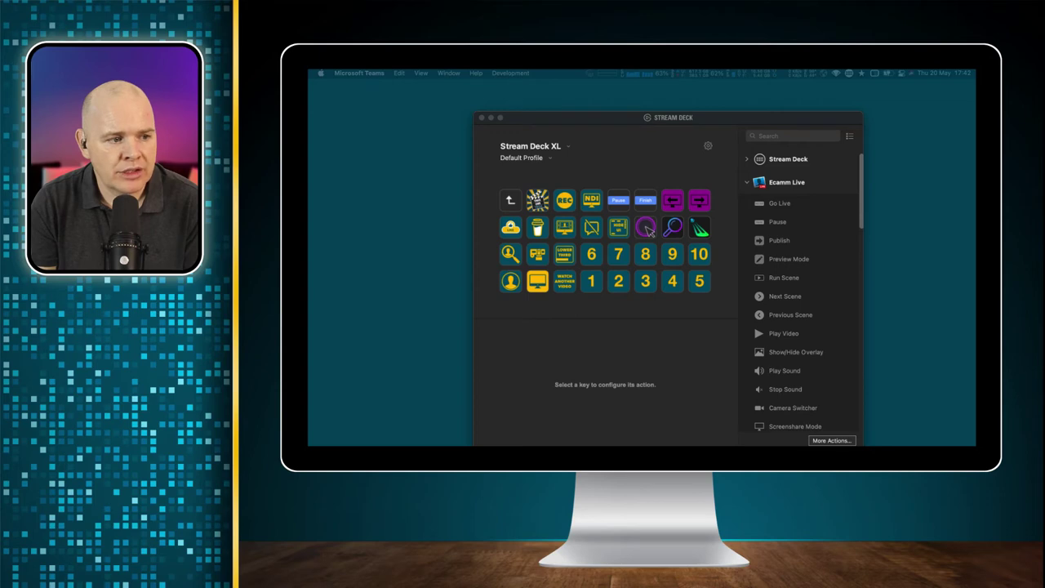
Step: Check the Titles key, examine the action sequence inside the Intro multi action, and return to the key grid
{"action": "left_click", "coordinate": [538, 200]}
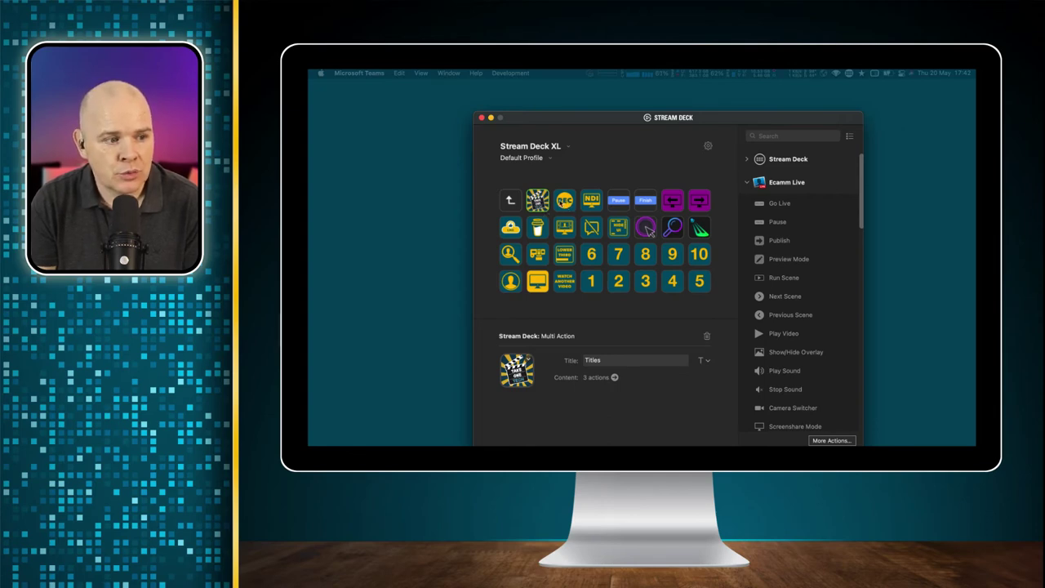
{"action": "left_click", "coordinate": [567, 201]}
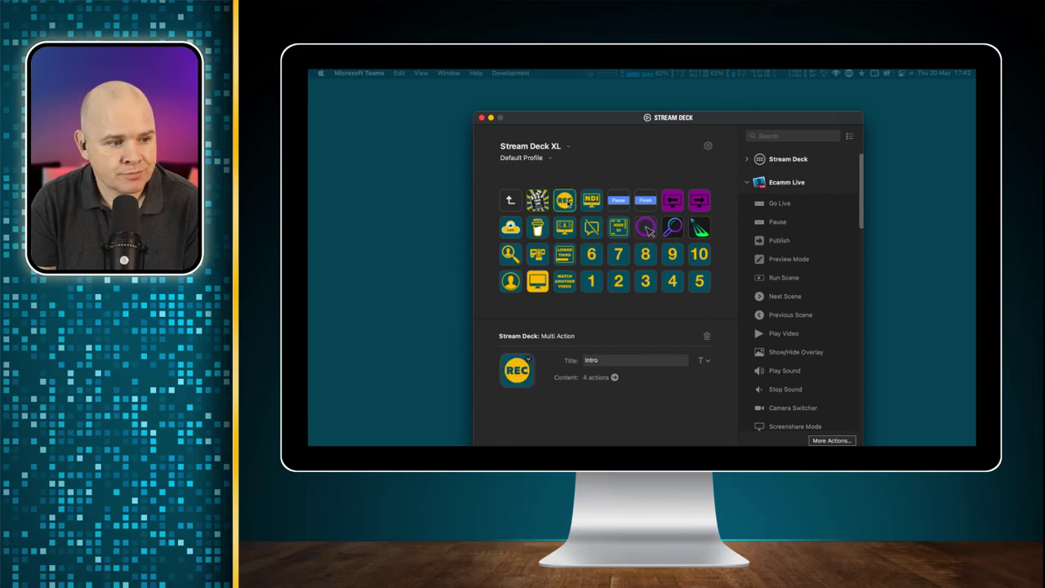
{"action": "left_click", "coordinate": [615, 378]}
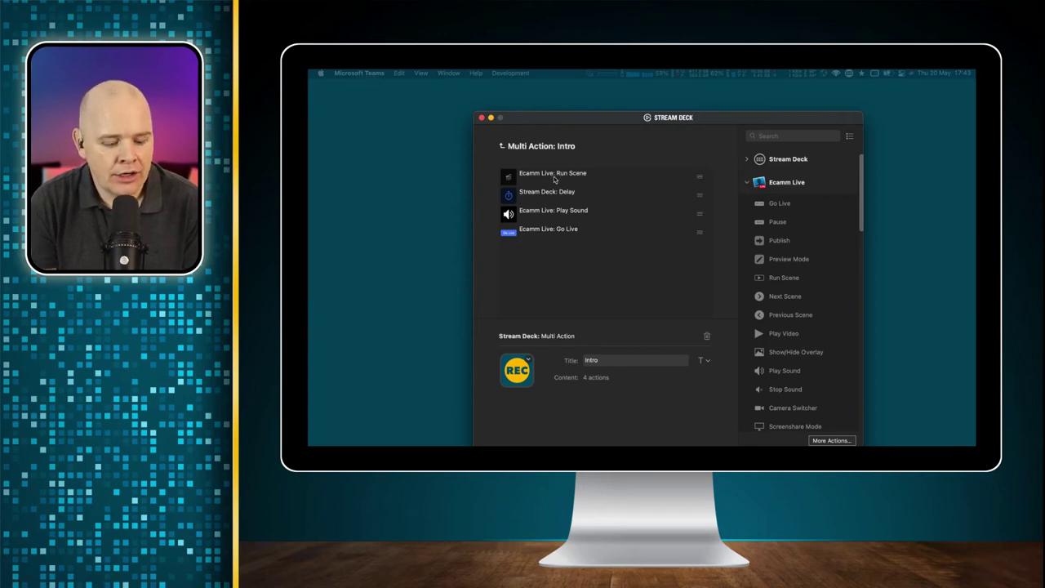
{"action": "left_click", "coordinate": [501, 146]}
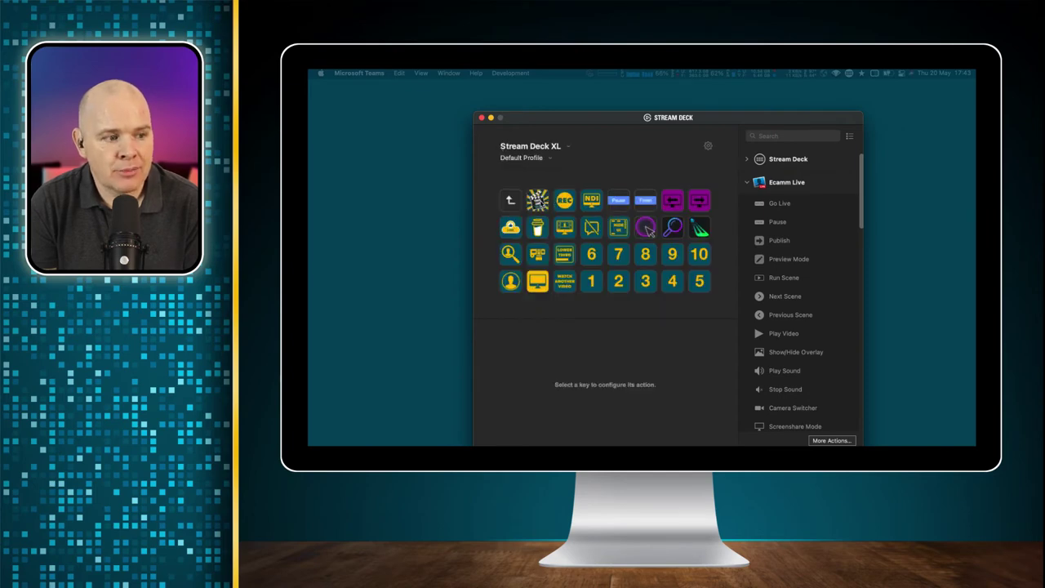
Step: Examine the action sequence inside the Titles multi action and return to the key grid
{"action": "left_click", "coordinate": [537, 201]}
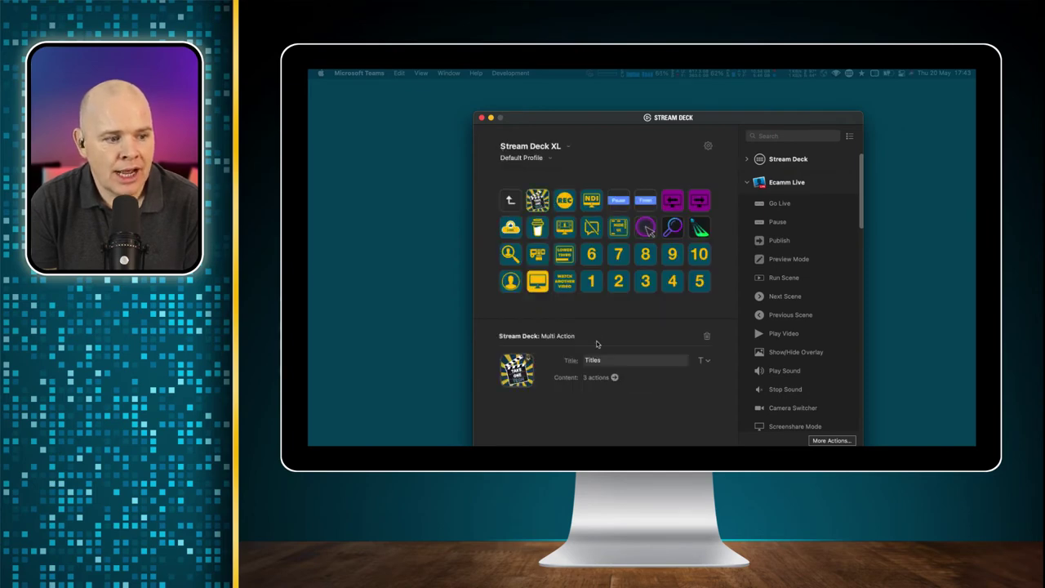
{"action": "left_click", "coordinate": [614, 378]}
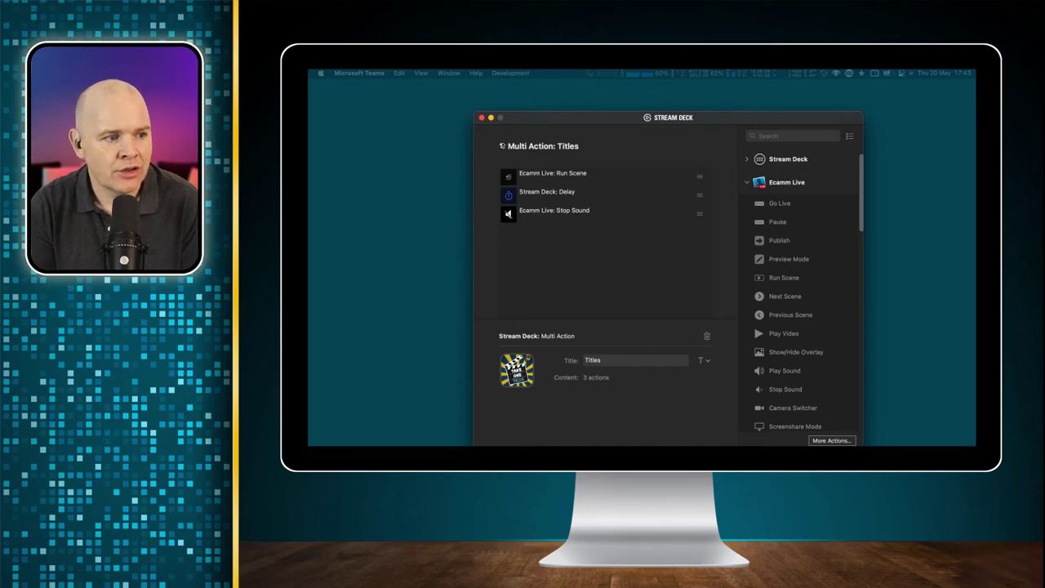
{"action": "left_click", "coordinate": [502, 145]}
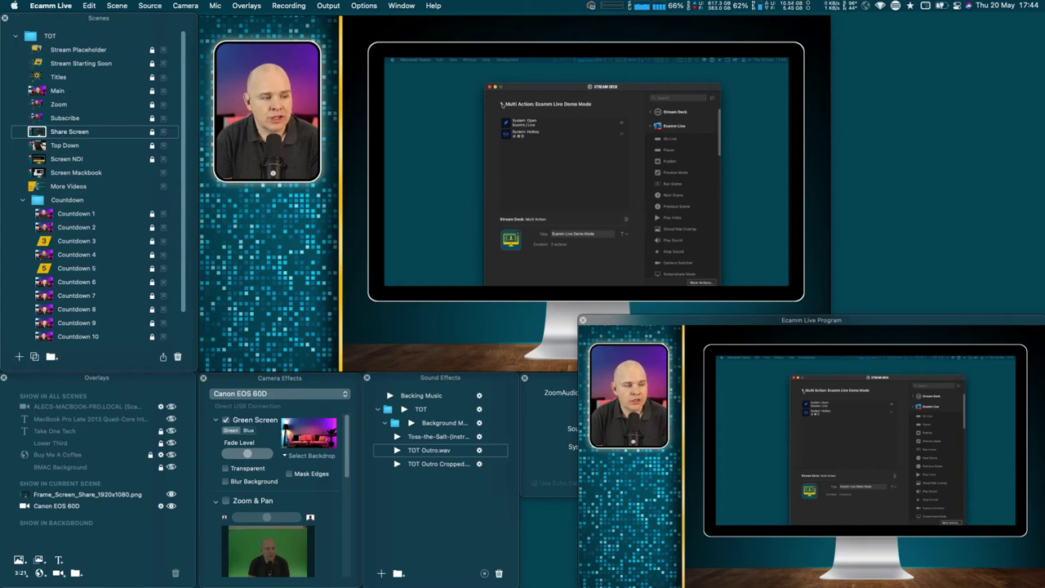
Step: Move the Stream Deck window slightly higher from the key grid and reopen the action list of the Ecamm Live Demo Mode key
{"action": "left_click", "coordinate": [501, 104]}
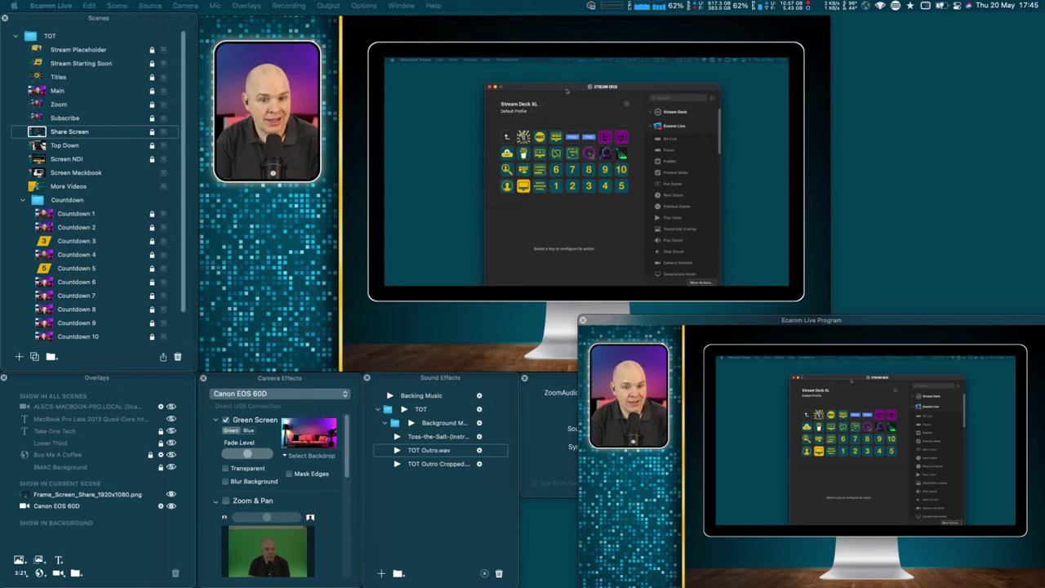
{"action": "mouse_move", "coordinate": [567, 90]}
{"action": "left_mouse_down"}
{"action": "mouse_move", "coordinate": [461, 117]}
{"action": "mouse_move", "coordinate": [562, 71]}
{"action": "mouse_move", "coordinate": [569, 85]}
{"action": "left_mouse_up"}
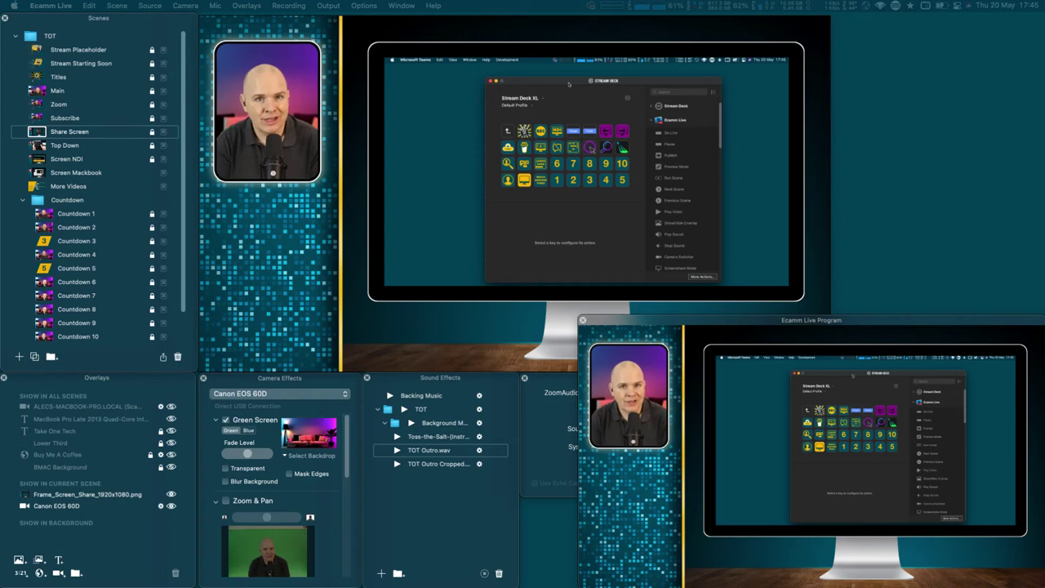
{"action": "mouse_move", "coordinate": [516, 228]}
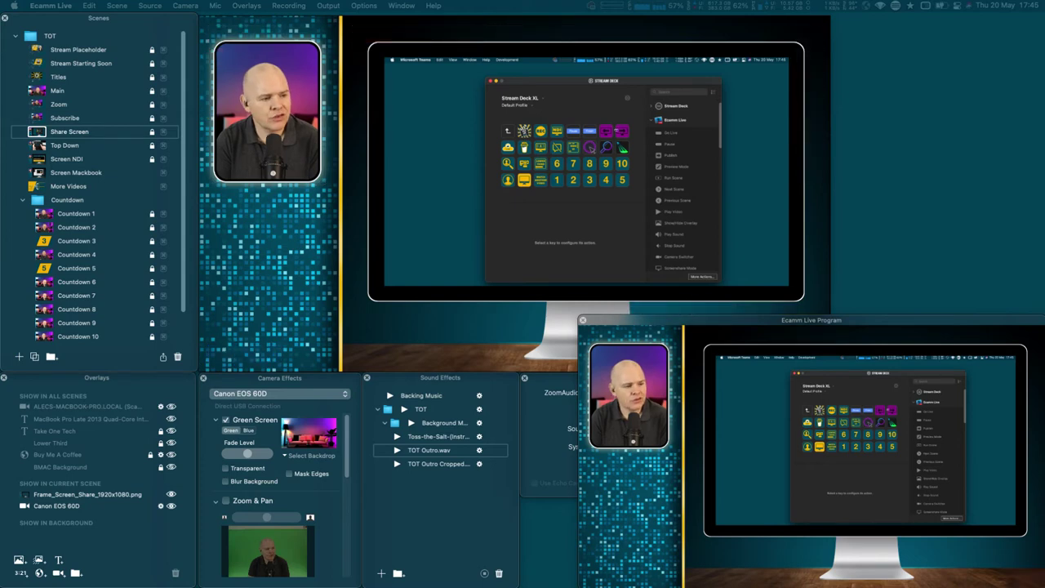
{"action": "left_click", "coordinate": [540, 164]}
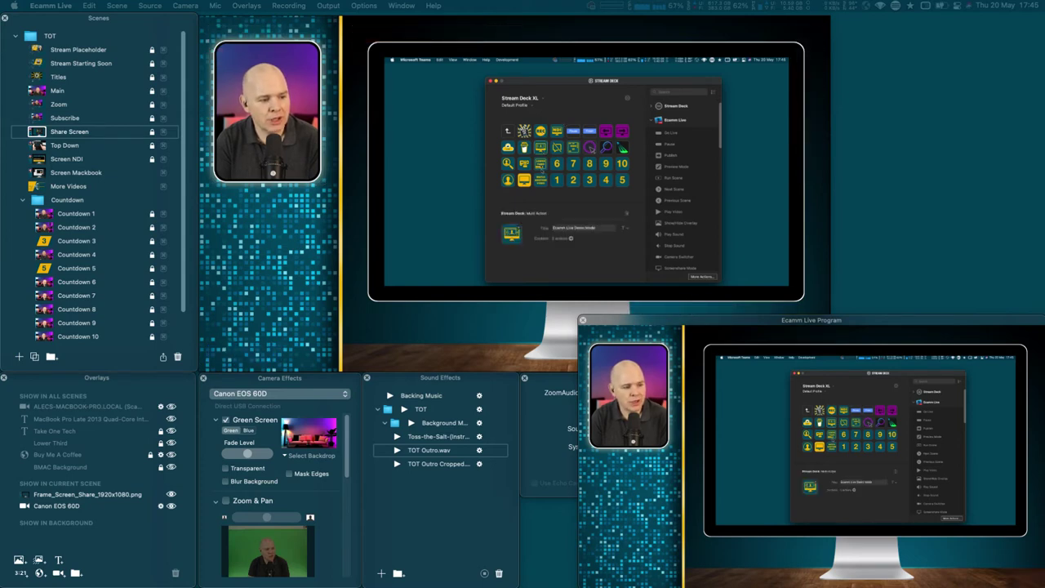
{"action": "left_click", "coordinate": [571, 239]}
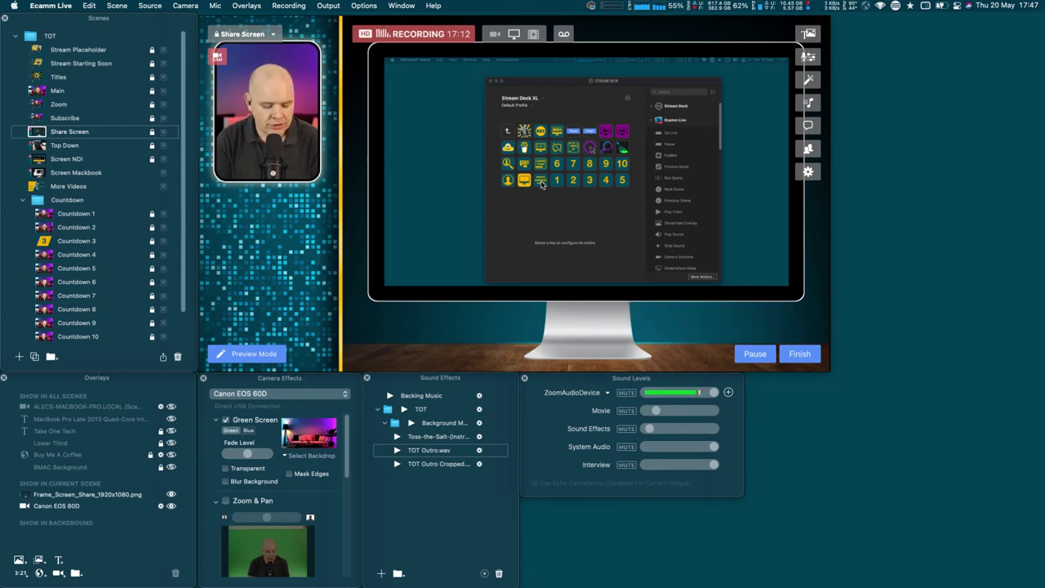
Step: Inspect the Pause key's settings and its icon replacement options, leaving the icon as it is
{"action": "mouse_move", "coordinate": [544, 186]}
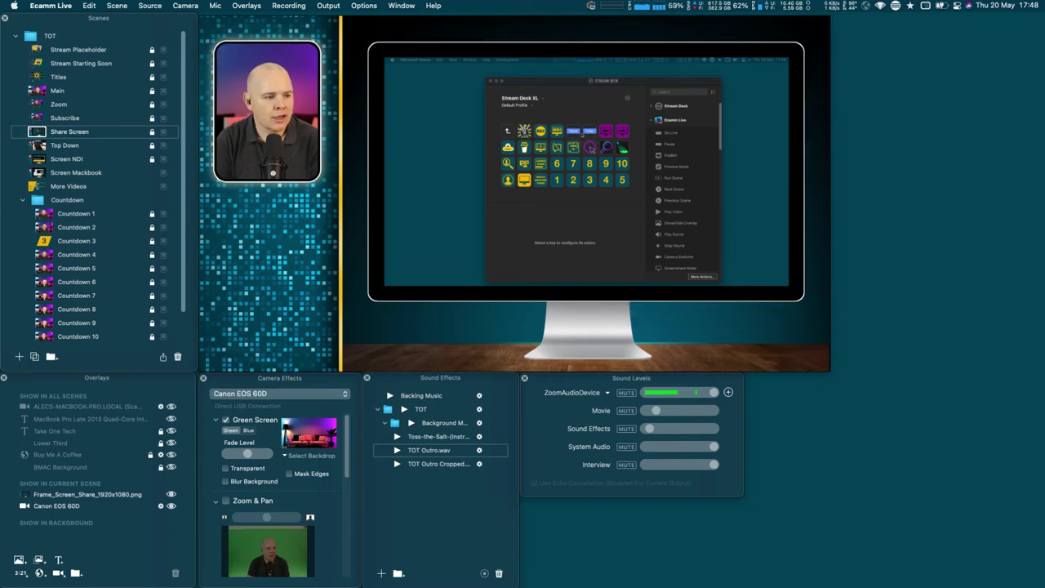
{"action": "left_click", "coordinate": [574, 131]}
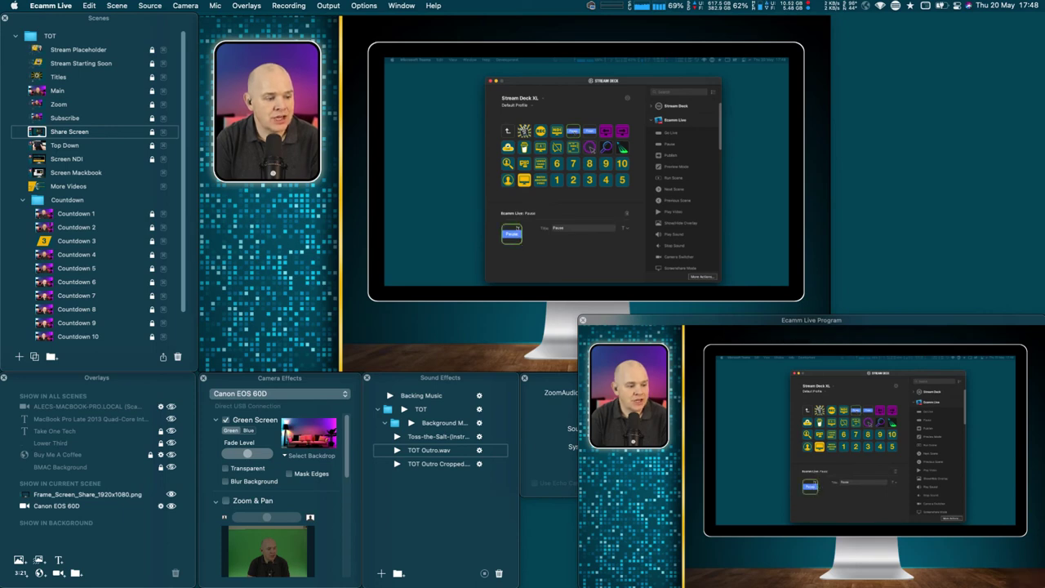
{"action": "left_click", "coordinate": [518, 229]}
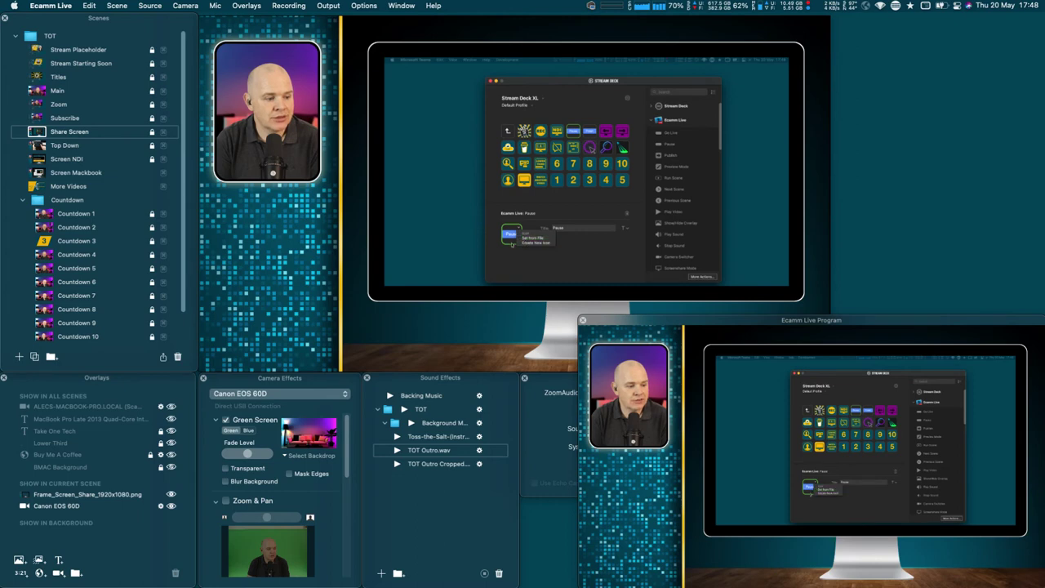
{"action": "left_click", "coordinate": [593, 235]}
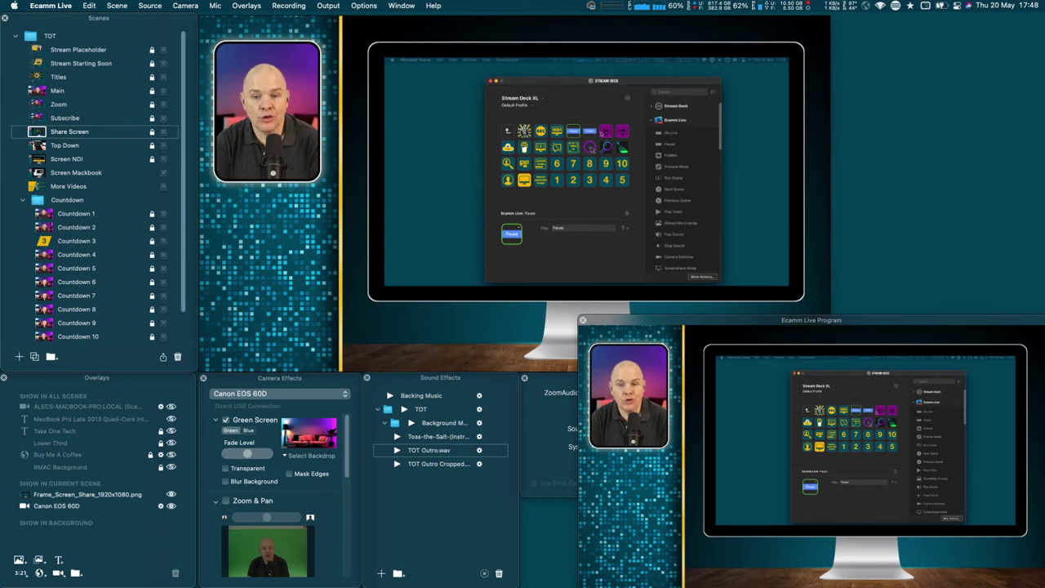
Step: Move the Ecamm Live Program window clear of the Share Screen preview
{"action": "mouse_move", "coordinate": [595, 323]}
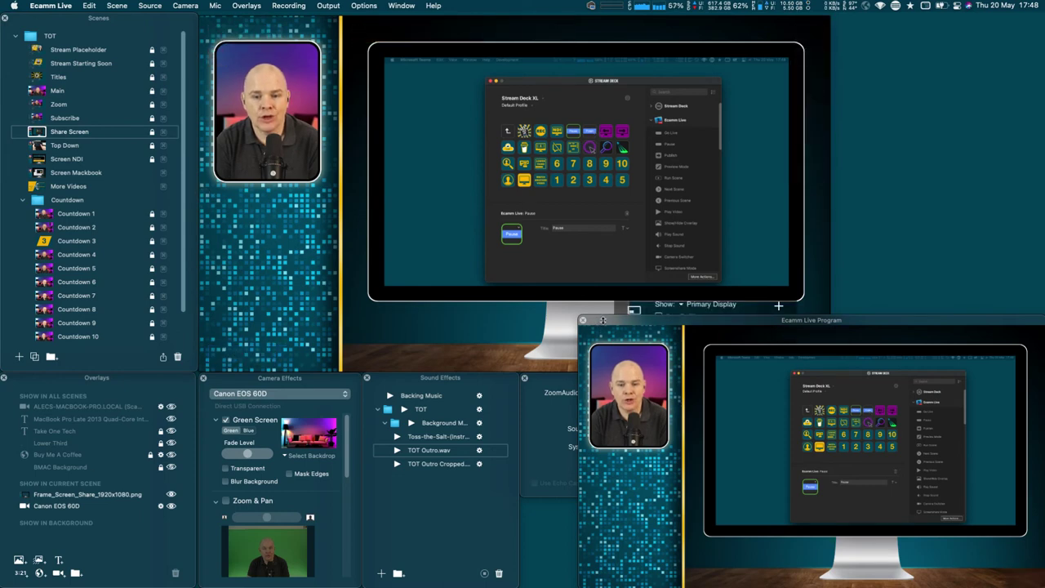
{"action": "left_click_drag", "start_coordinate": [595, 323], "coordinate": [705, 449]}
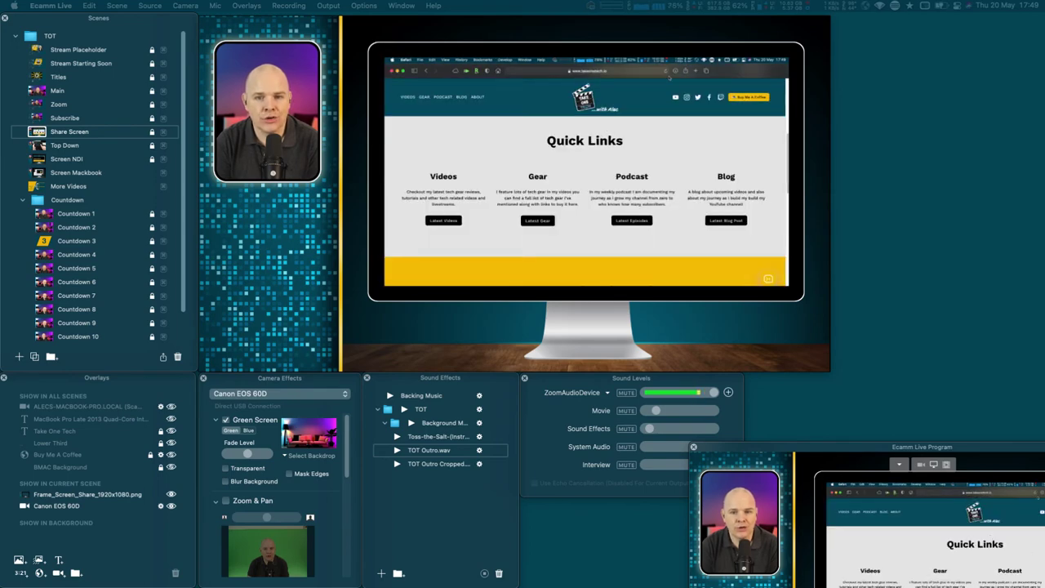
Step: Open the website's Latest Gear page in Safari and examine its Stream Deck and My Audio Setup sections
{"action": "mouse_move", "coordinate": [545, 176]}
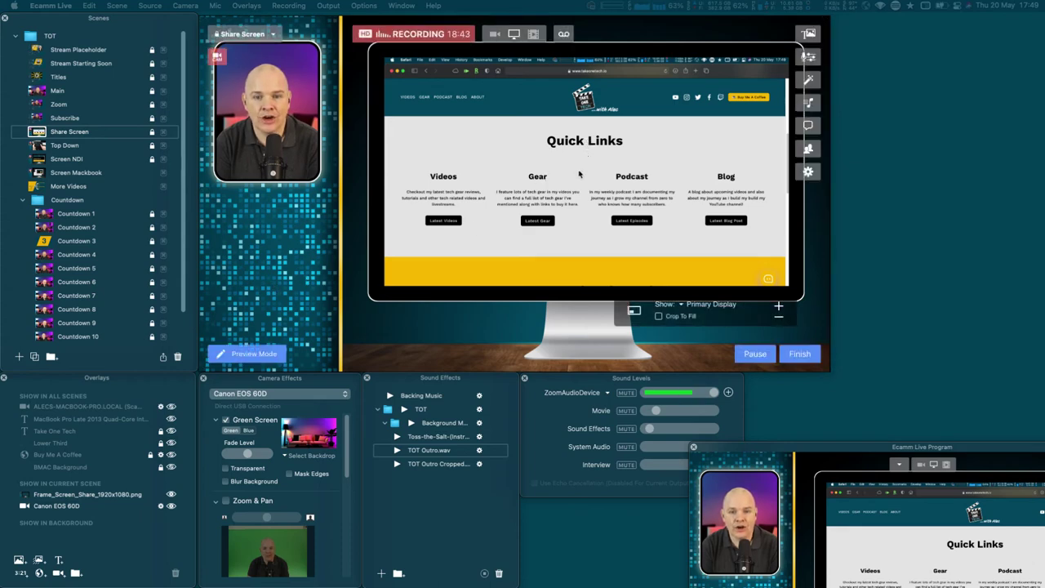
{"action": "left_click", "coordinate": [575, 221]}
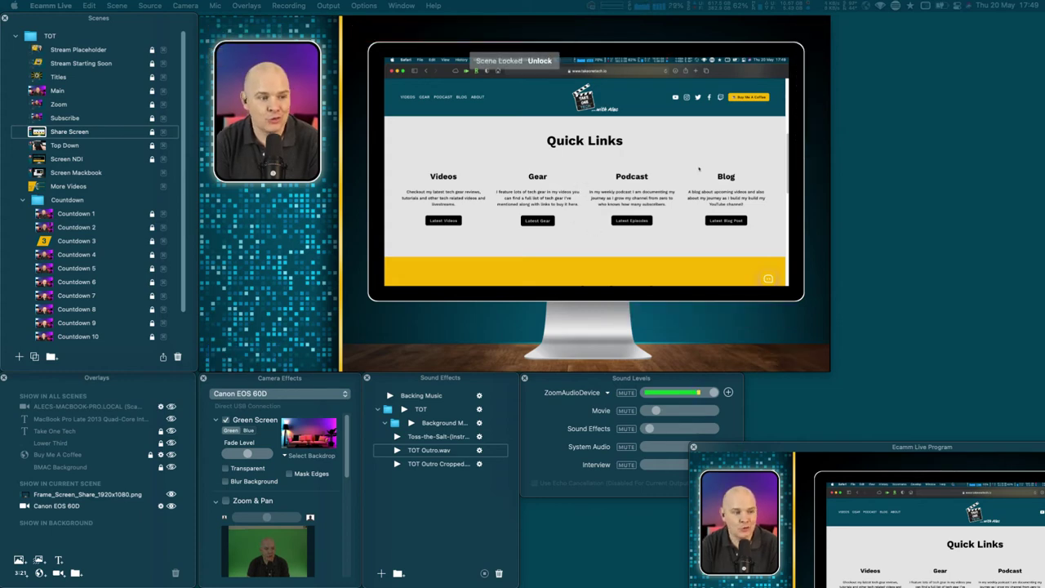
{"action": "scroll", "coordinate": [699, 169], "scroll_direction": "down", "scroll_amount": 2}
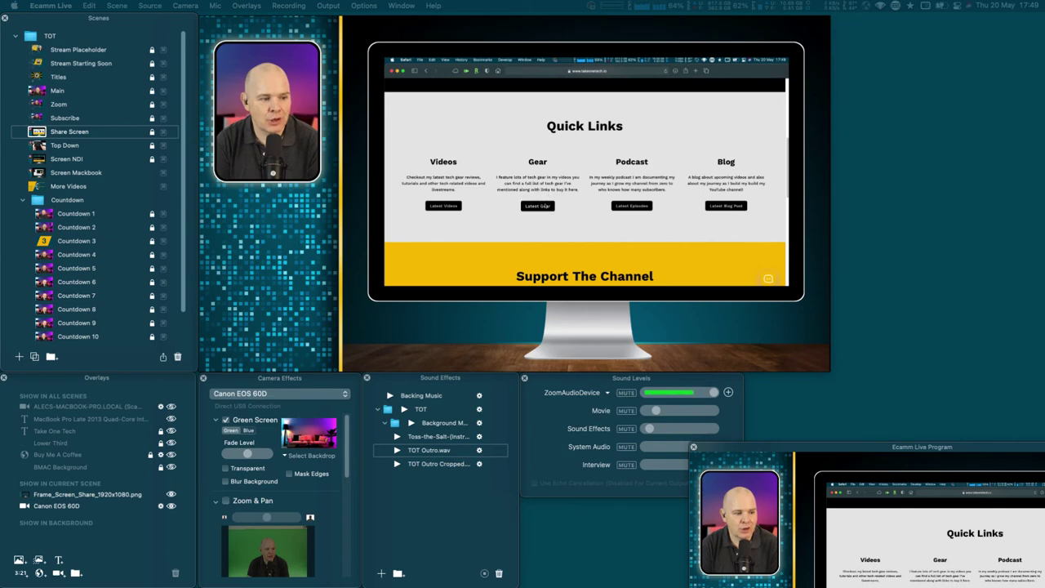
{"action": "left_click", "coordinate": [537, 206]}
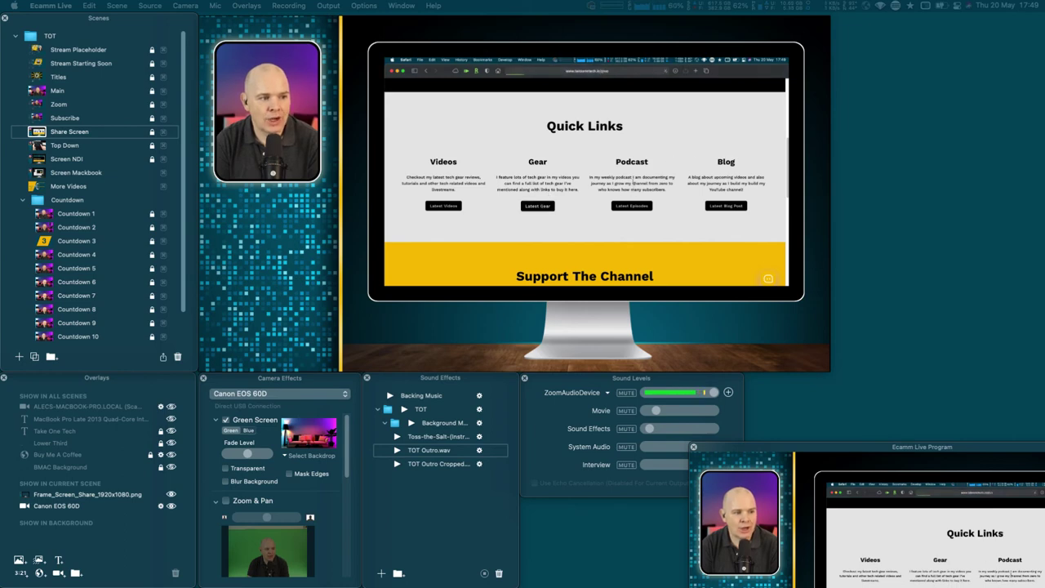
{"action": "scroll", "coordinate": [601, 173], "scroll_direction": "down", "scroll_amount": 5}
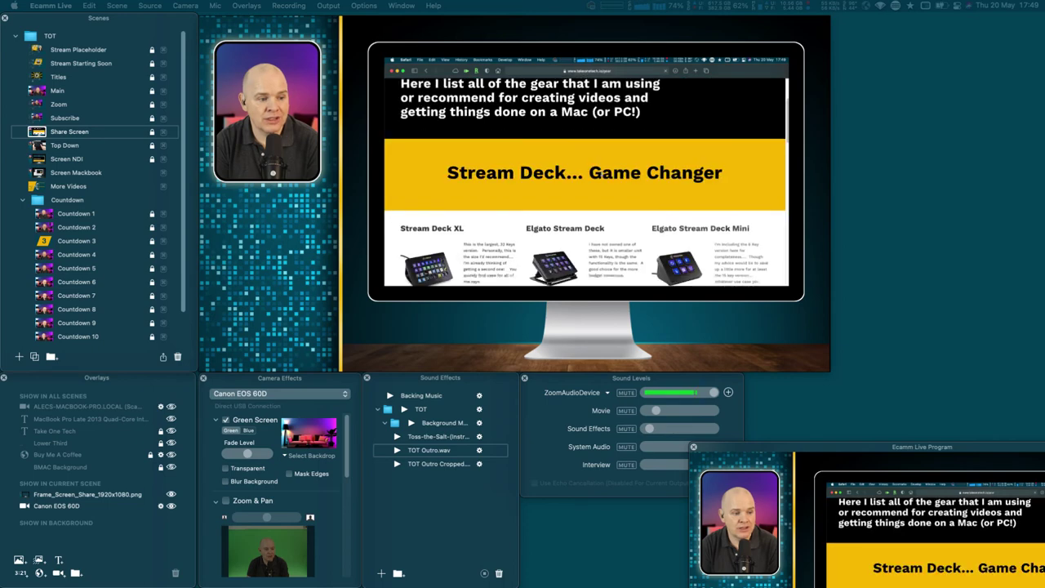
{"action": "scroll", "coordinate": [601, 174], "scroll_direction": "down", "scroll_amount": 1}
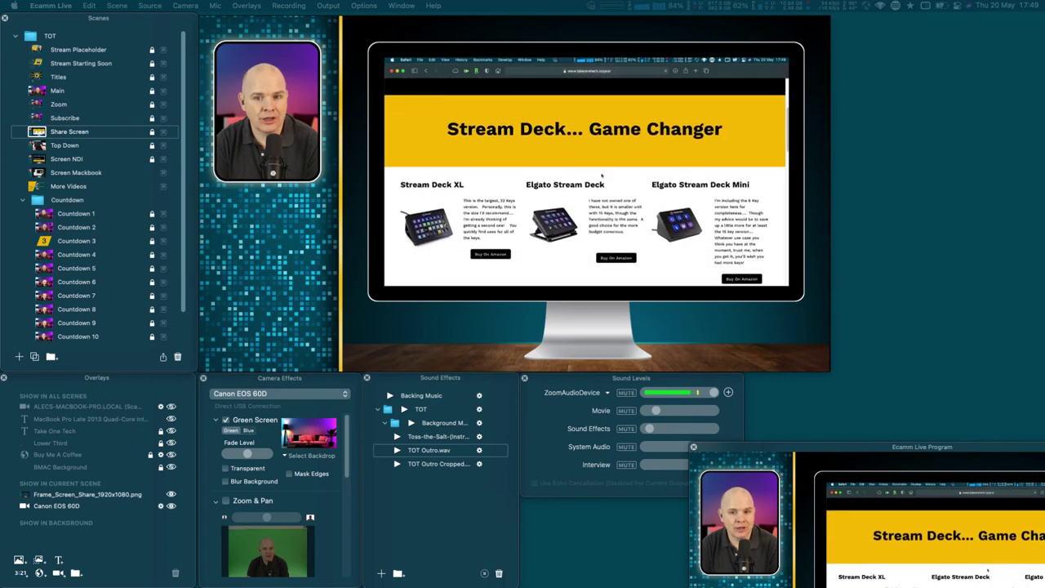
{"action": "scroll", "coordinate": [602, 174], "scroll_direction": "down", "scroll_amount": 2}
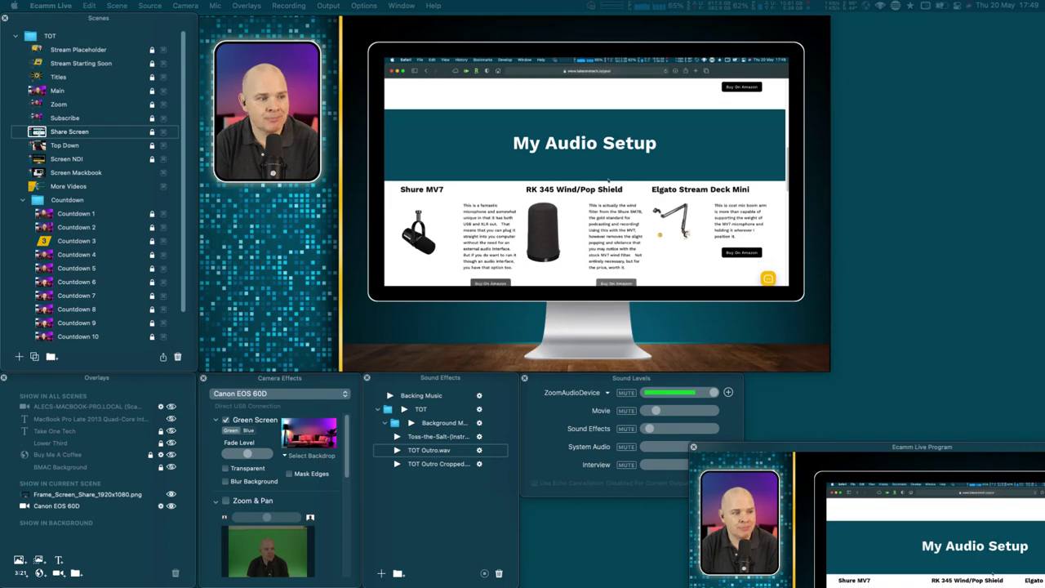
Step: Switch back to the Stream Deck window and look through the commands offered by Pro Mouse
{"action": "mouse_move", "coordinate": [609, 179]}
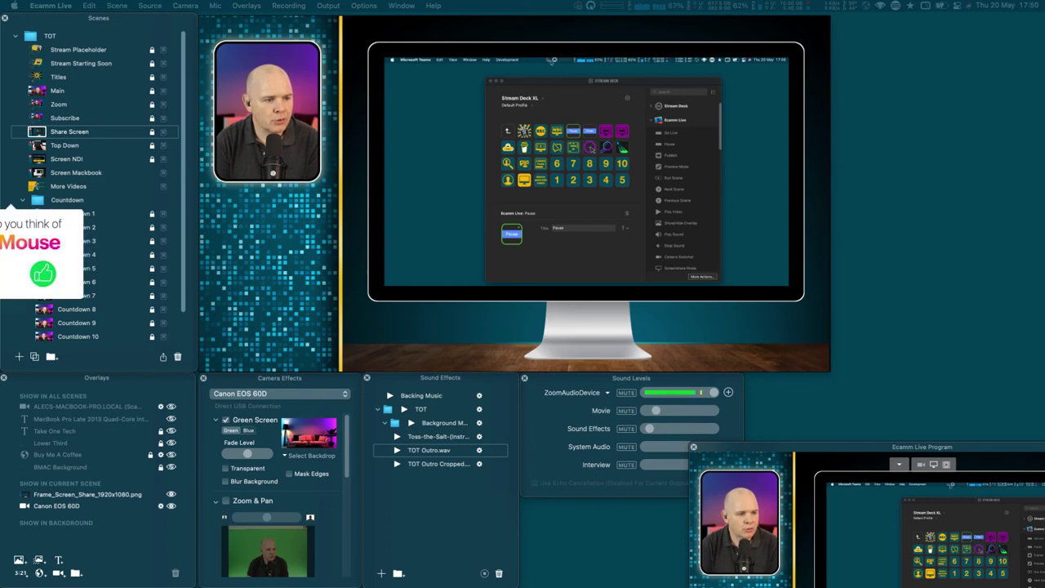
{"action": "left_click", "coordinate": [553, 59]}
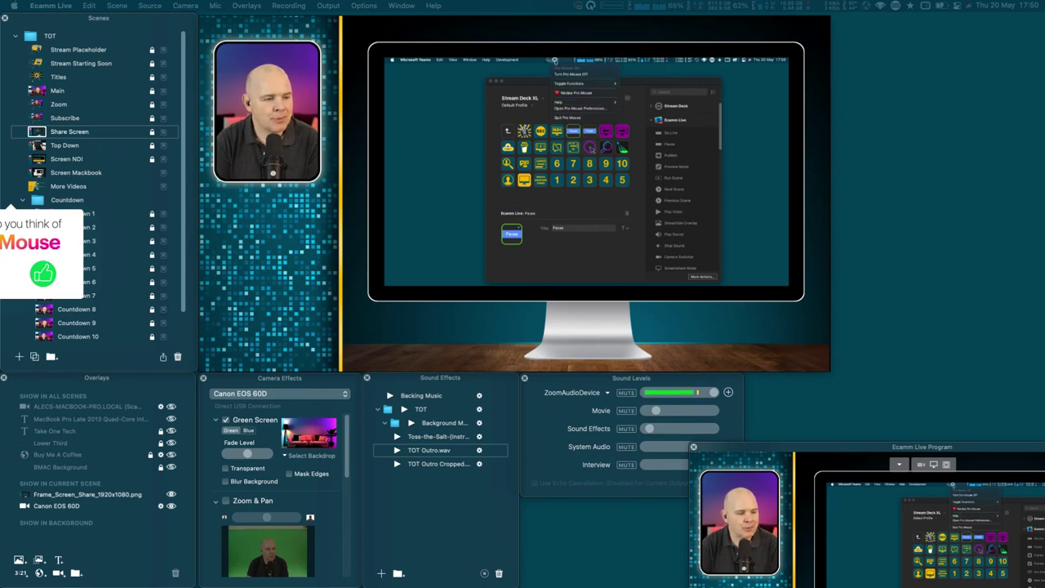
{"action": "left_click", "coordinate": [557, 99]}
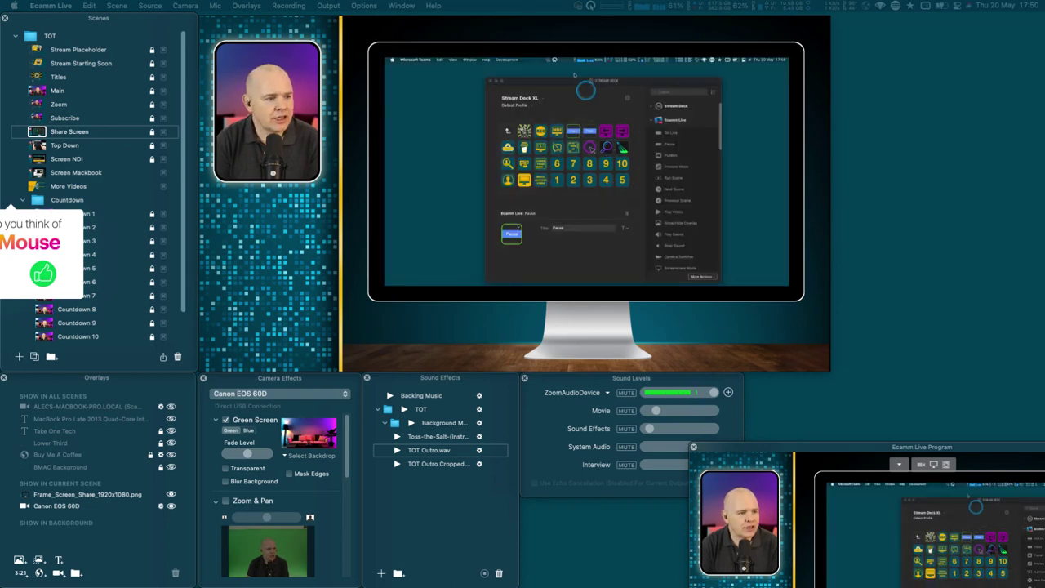
Step: Open the Pro Mouse preferences and move the settings window over the Stream Deck key grid
{"action": "left_click", "coordinate": [554, 60]}
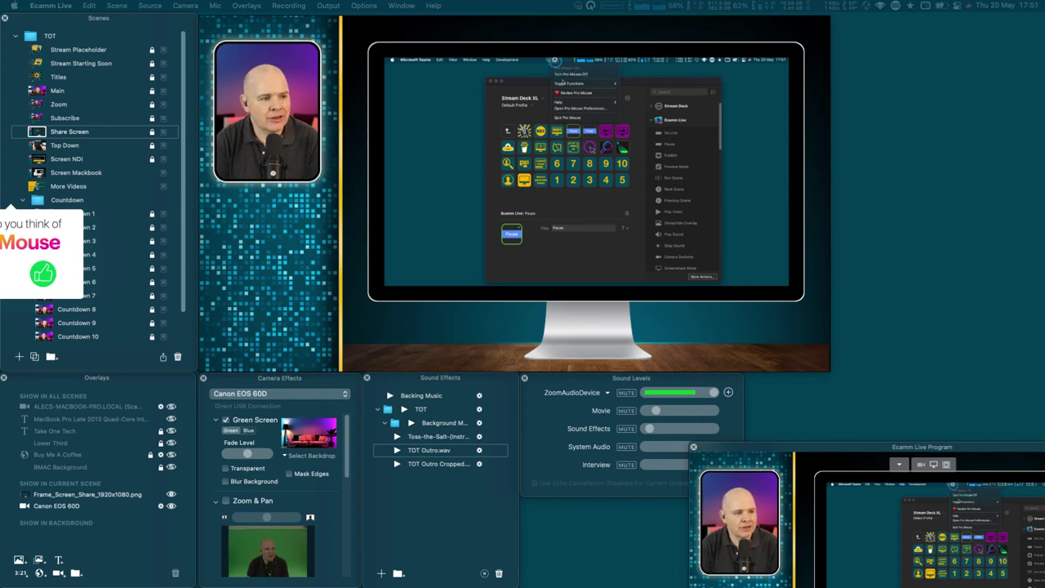
{"action": "mouse_move", "coordinate": [557, 85]}
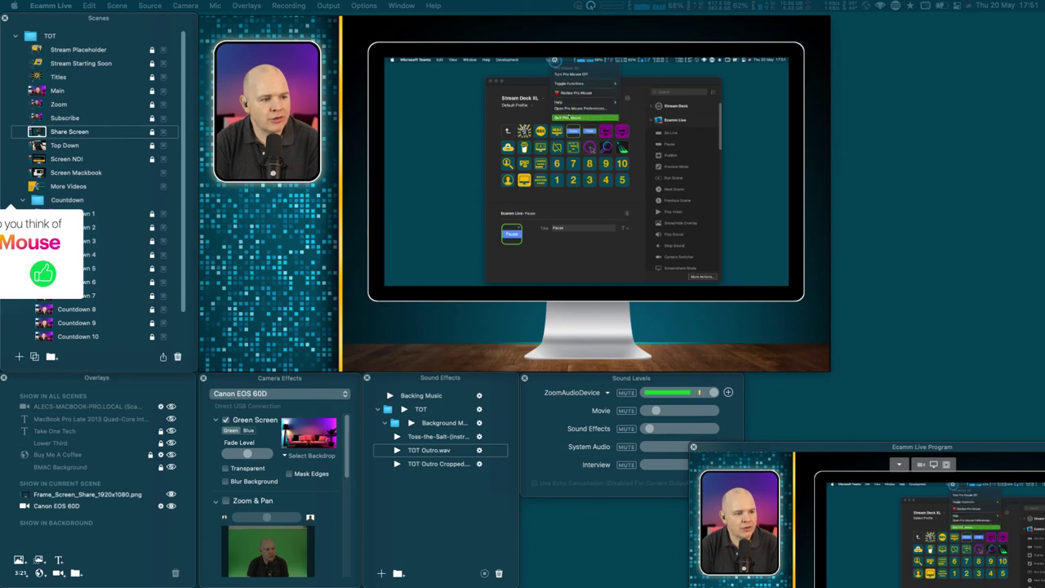
{"action": "left_click", "coordinate": [572, 108]}
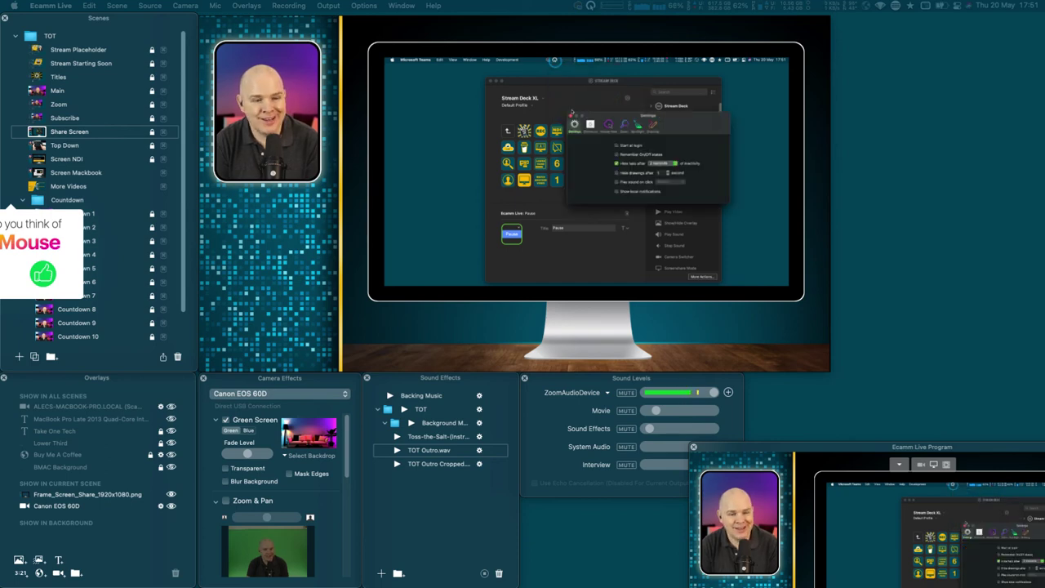
{"action": "left_click_drag", "start_coordinate": [685, 118], "coordinate": [616, 86]}
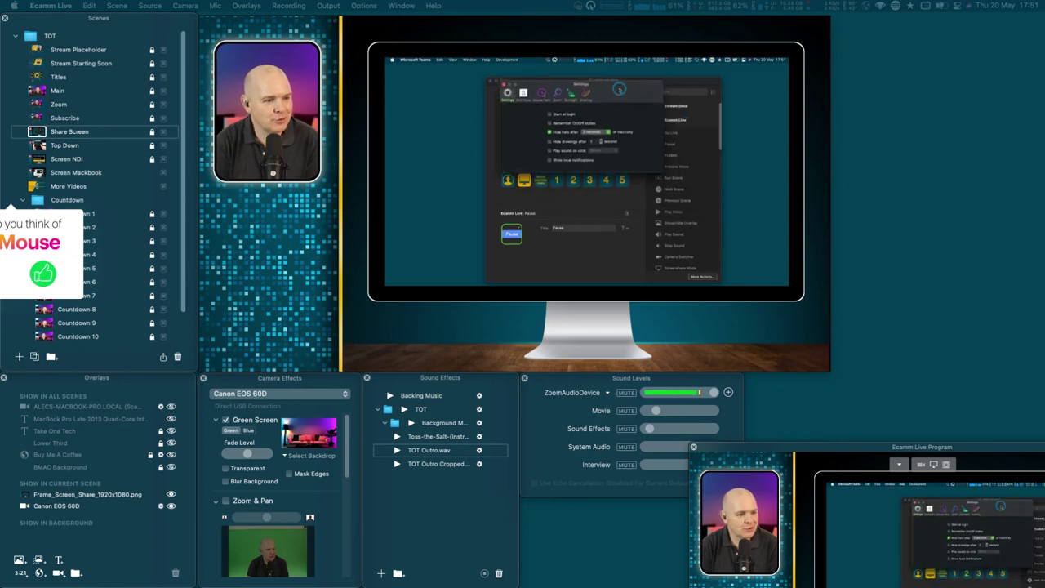
Step: Look through the Pro Mouse settings for Mouse Halo, Zoom, Spotlight, Drawing and Shortcuts
{"action": "left_click", "coordinate": [541, 94]}
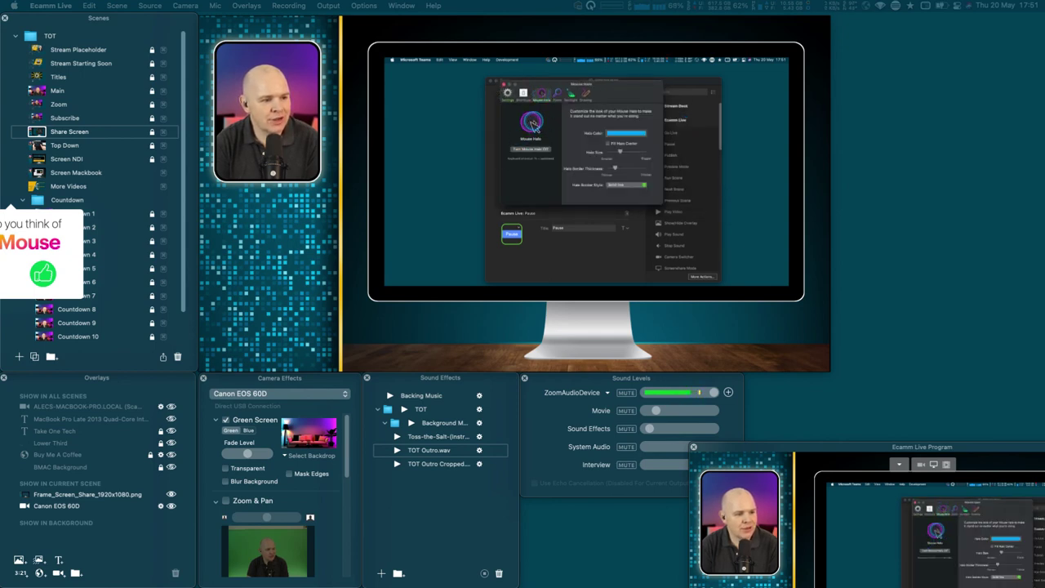
{"action": "left_click", "coordinate": [557, 94]}
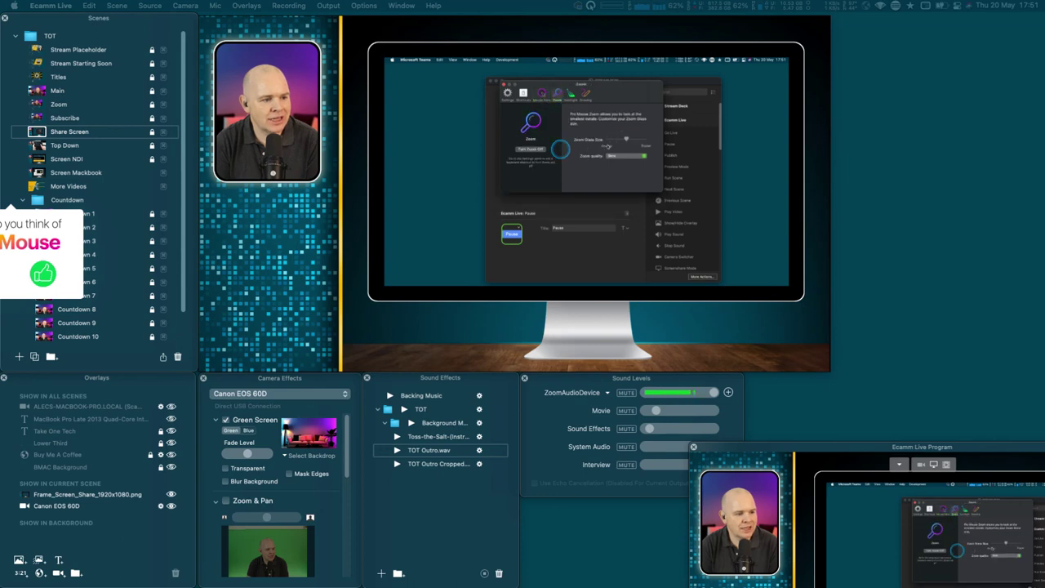
{"action": "left_click", "coordinate": [570, 94]}
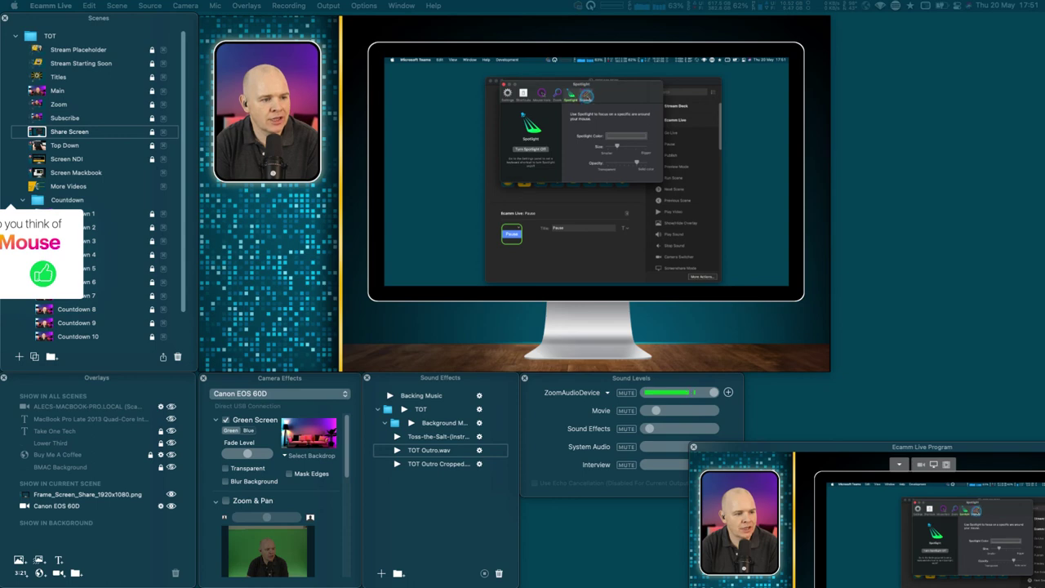
{"action": "left_click", "coordinate": [586, 97]}
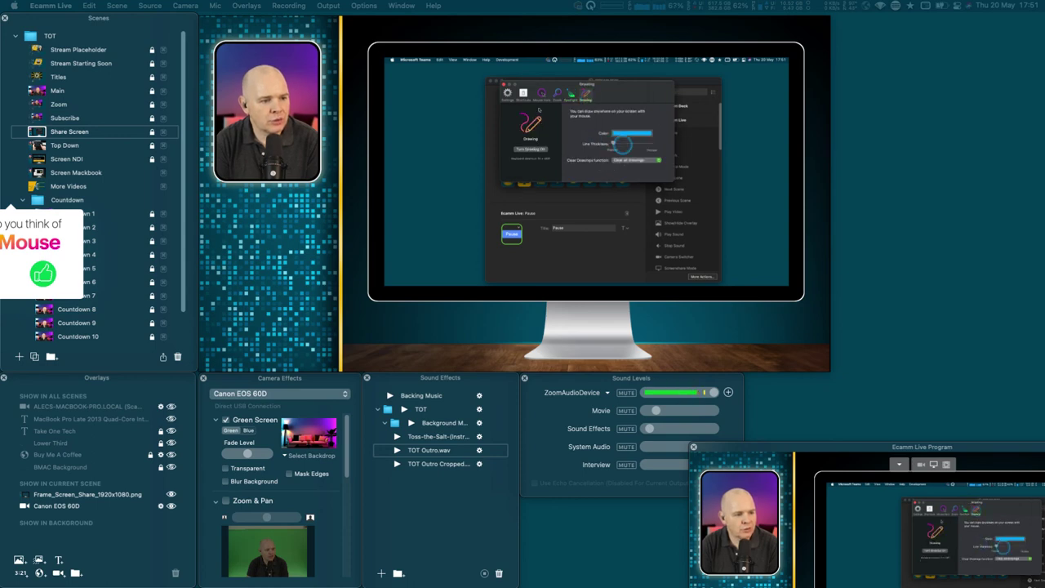
{"action": "left_click", "coordinate": [524, 94]}
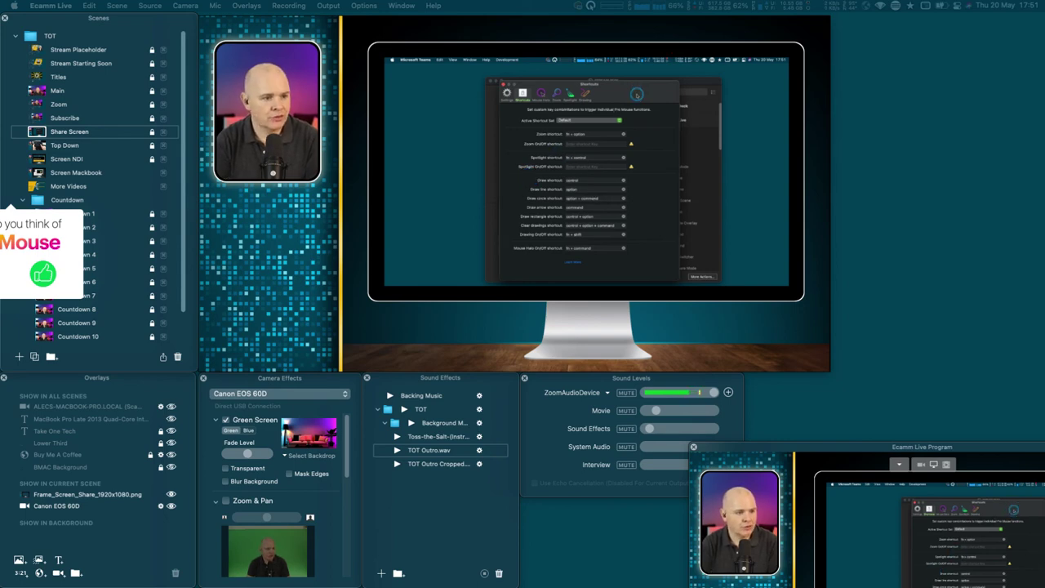
Step: Move the Pro Mouse settings window off the key grid and bring the Stream Deck window in front of it
{"action": "left_click_drag", "start_coordinate": [637, 94], "coordinate": [565, 128]}
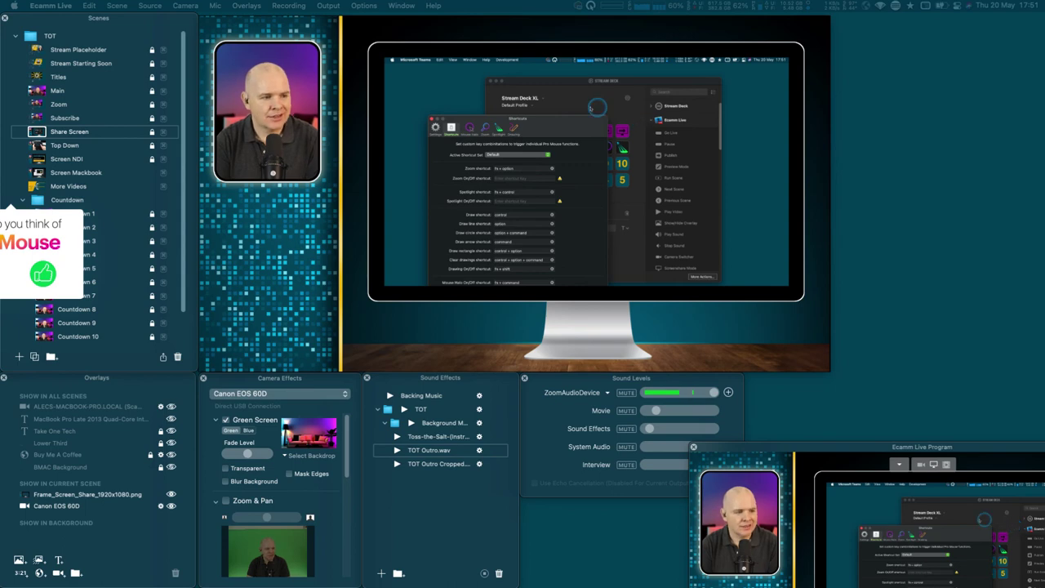
{"action": "left_click_drag", "start_coordinate": [570, 84], "coordinate": [576, 82]}
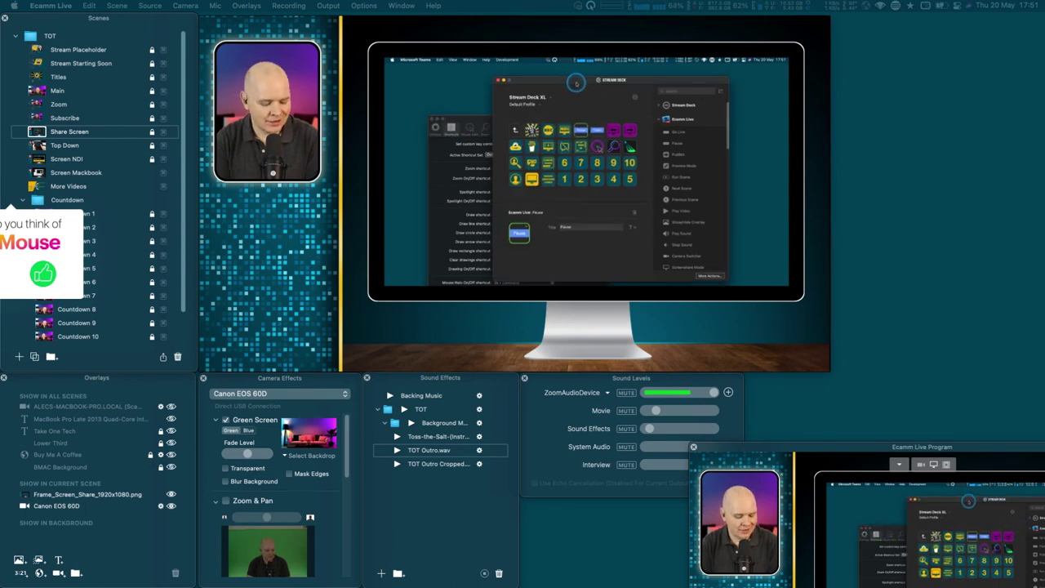
Step: Switch the Ecamm Live output from the Share Screen scene to the Main scene
{"action": "key", "text": "ctrl+4"}
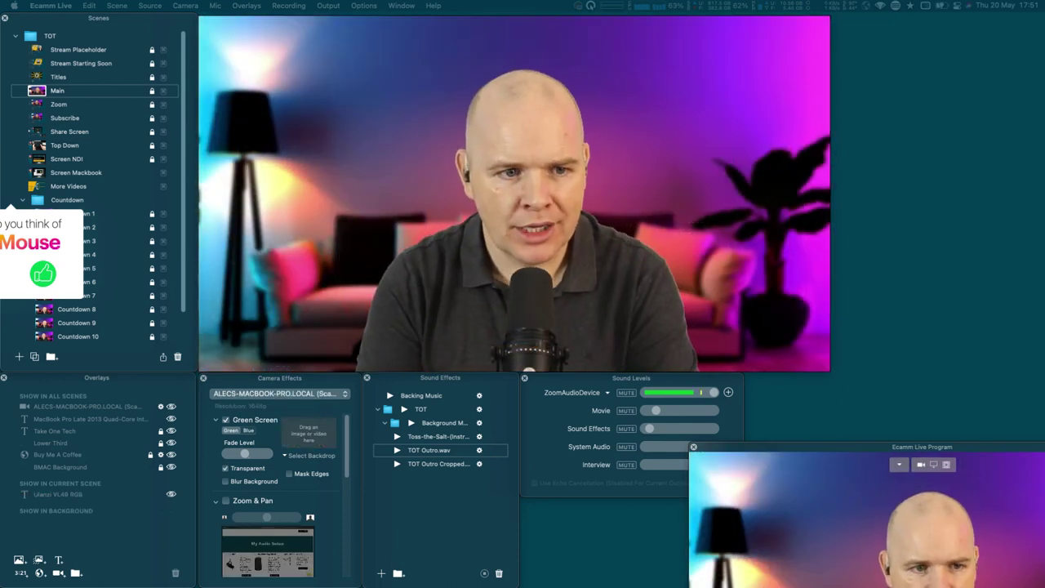
{"action": "mouse_move", "coordinate": [453, 275]}
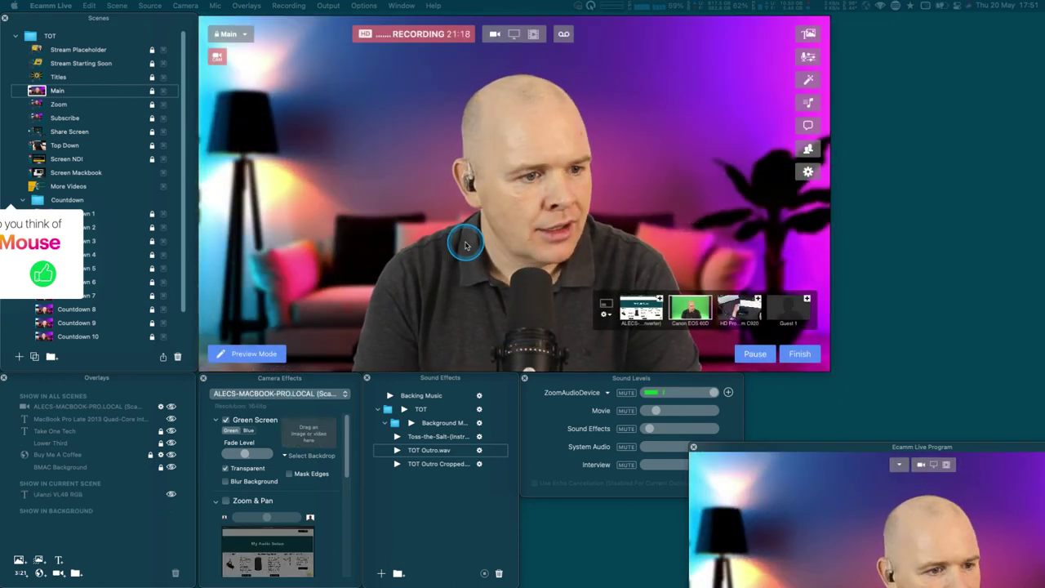